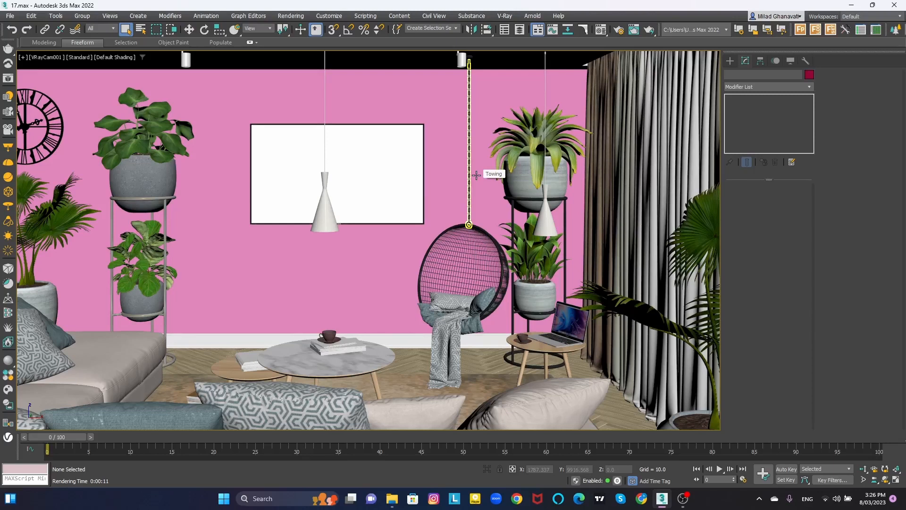
# Step: Render the camera view before adding lights and close the rendered image
pyautogui.click(649, 29)
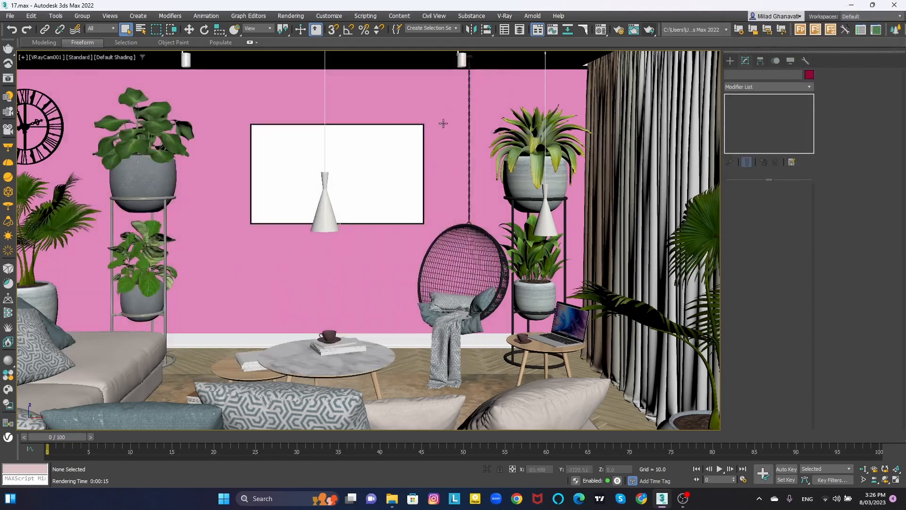
pyautogui.click(481, 57)
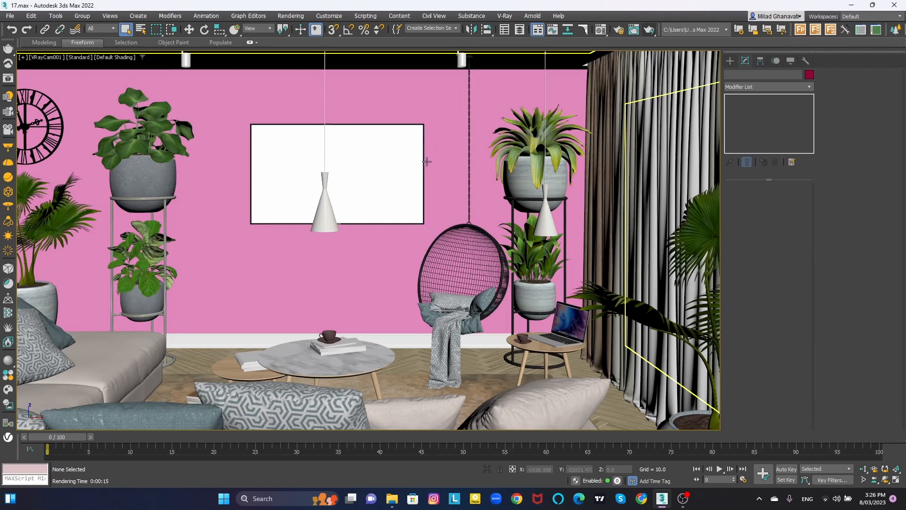
# Step: Draw a VRayLight plane of about 347 by 239 with AutoGrid over the curtained window from outside the room in perspective view
pyautogui.press('p')
pyautogui.scroll(-5, 426, 171)
pyautogui.moveTo(556, 182); pyautogui.dragTo(448, 188, button='middle')
pyautogui.scroll(-5, 441, 203)
pyautogui.scroll(5, 443, 187)
pyautogui.click(729, 61)
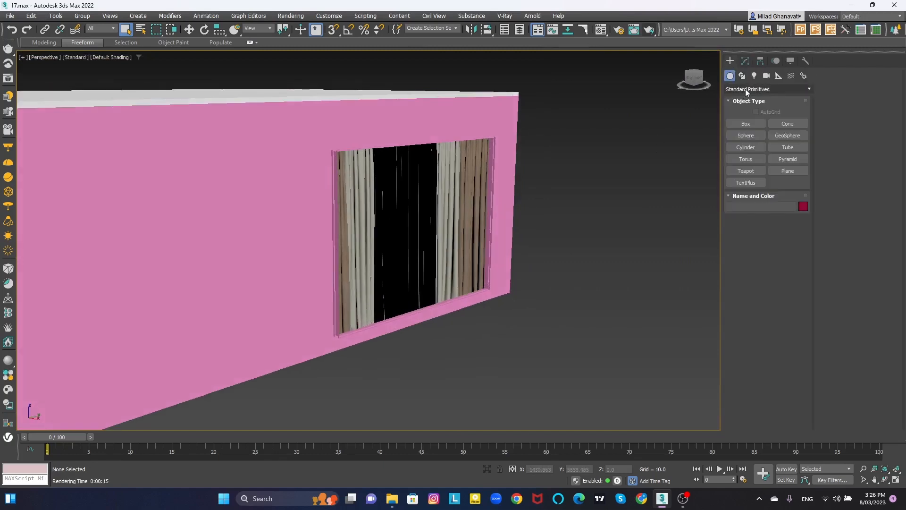
pyautogui.click(746, 90)
pyautogui.click(749, 94)
pyautogui.click(755, 76)
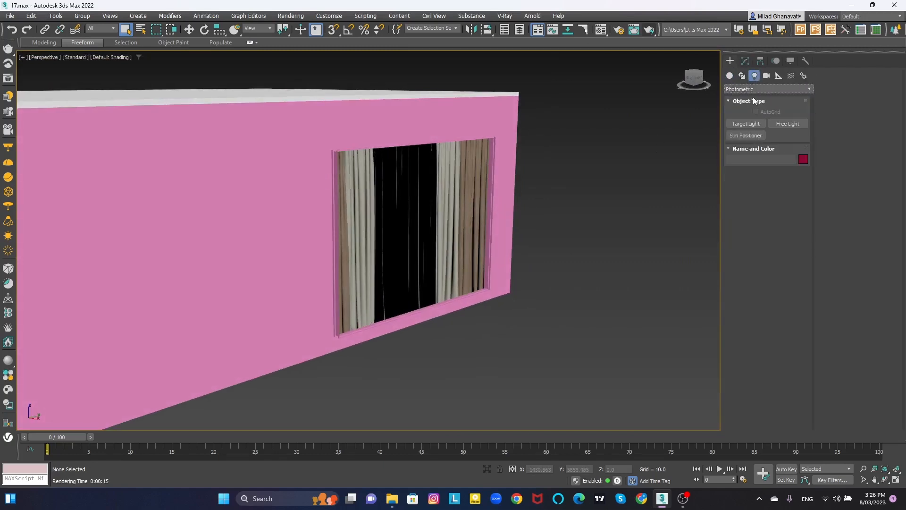
pyautogui.click(755, 89)
pyautogui.click(743, 112)
pyautogui.click(751, 123)
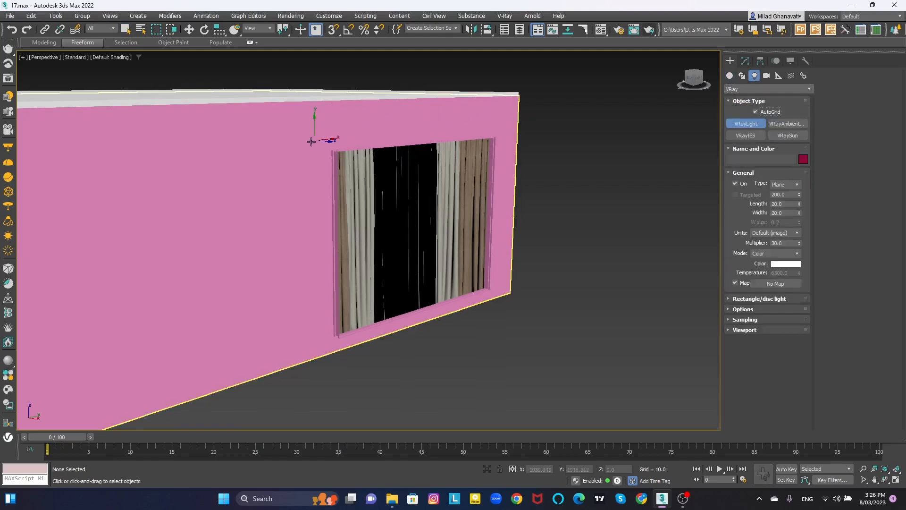
pyautogui.moveTo(313, 136); pyautogui.dragTo(486, 273)
pyautogui.rightClick(486, 272)
# Step: Move the plane light outward along X until it stands clear of the window wall, and return to the camera view
pyautogui.press('w')
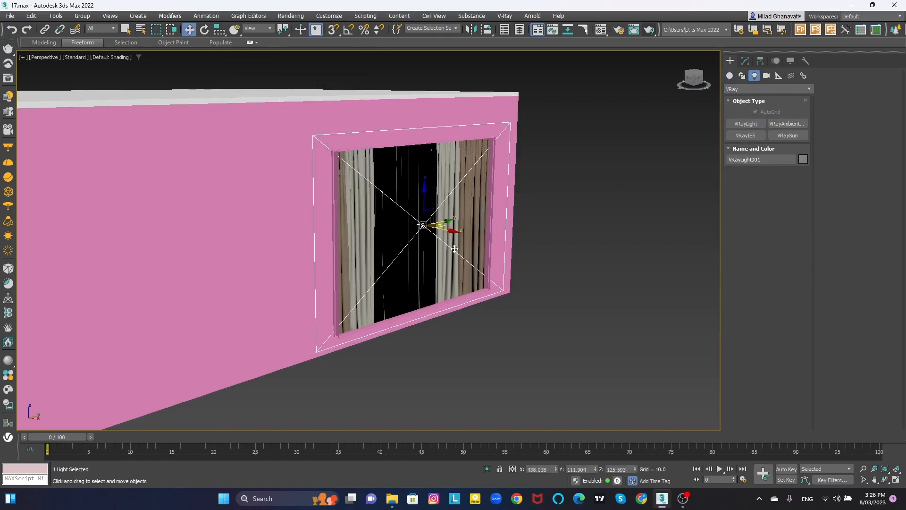
pyautogui.moveTo(448, 233); pyautogui.dragTo(469, 237)
pyautogui.keyDown('alt'); pyautogui.moveTo(469, 238); pyautogui.dragTo(486, 229, button='middle'); pyautogui.keyUp('alt')
pyautogui.moveTo(486, 229); pyautogui.dragTo(492, 229)
pyautogui.keyDown('alt'); pyautogui.moveTo(492, 228); pyautogui.dragTo(497, 231, button='middle'); pyautogui.keyUp('alt')
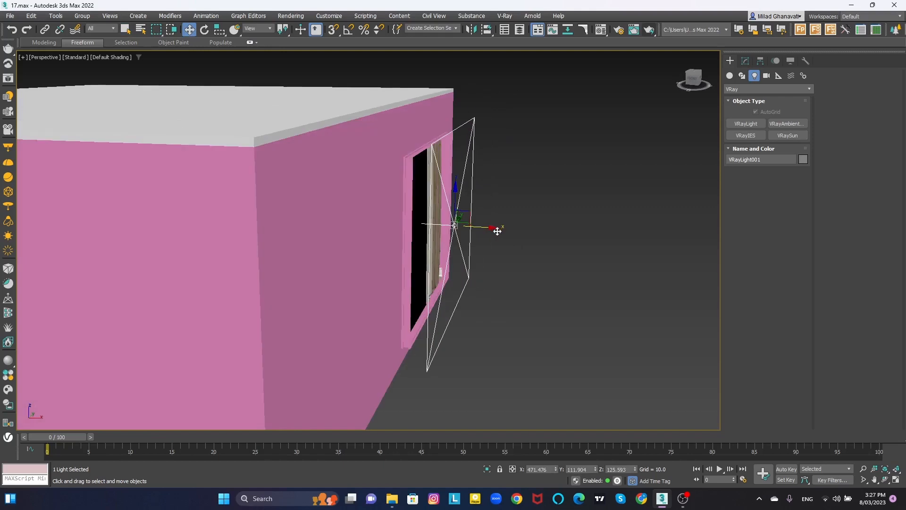
pyautogui.moveTo(488, 227); pyautogui.dragTo(504, 236)
pyautogui.keyDown('alt'); pyautogui.moveTo(503, 236); pyautogui.dragTo(509, 242, button='middle'); pyautogui.keyUp('alt')
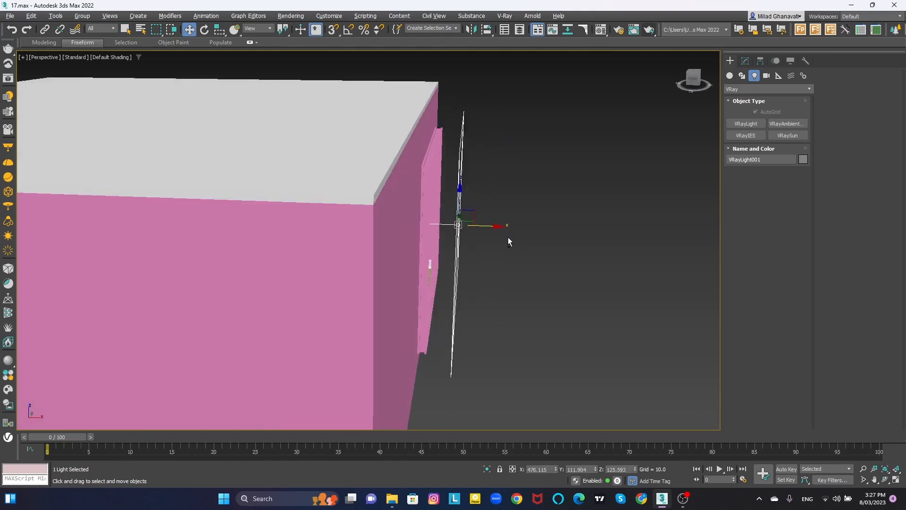
pyautogui.press('c')
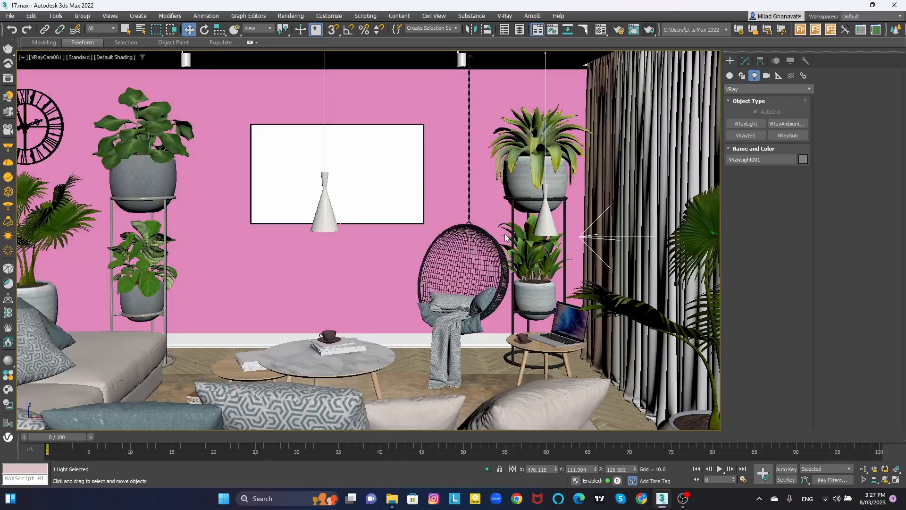
# Step: Set the window light's colour to blue with RGB 24, 91, 255
pyautogui.click(747, 62)
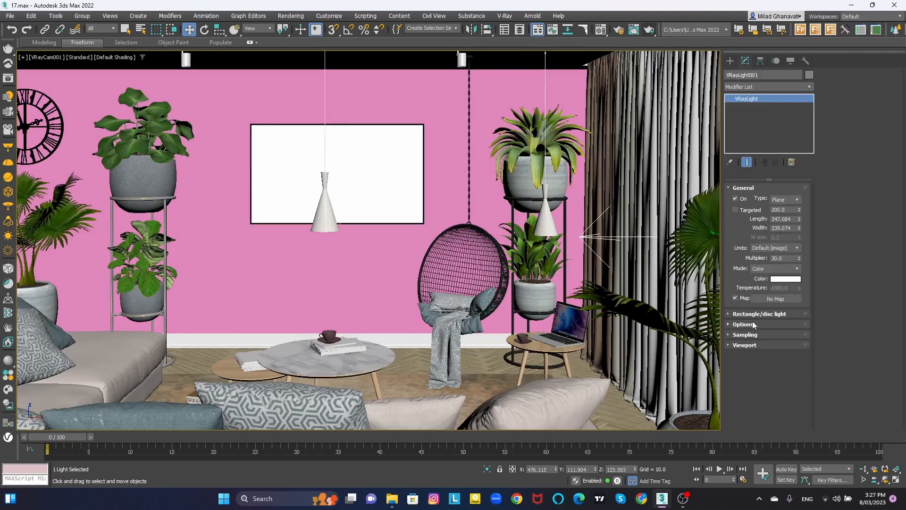
pyautogui.click(785, 279)
pyautogui.moveTo(746, 182); pyautogui.dragTo(709, 192)
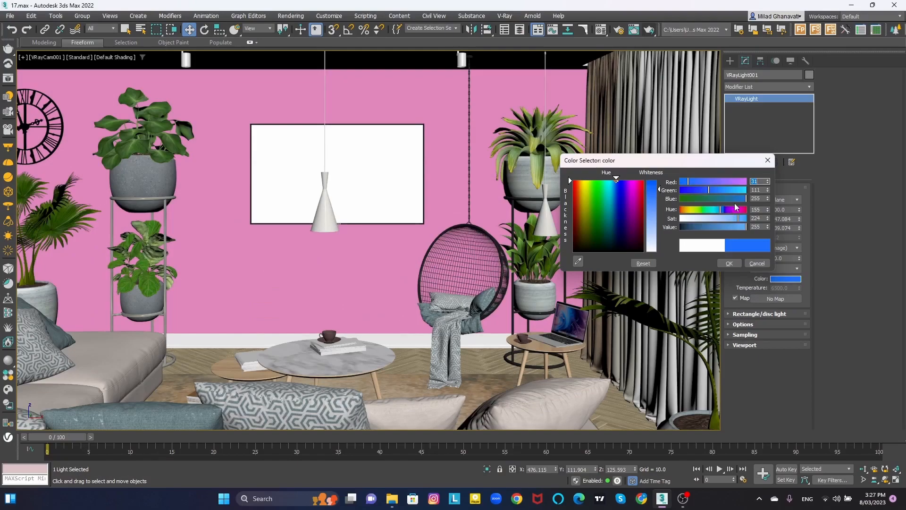
pyautogui.moveTo(737, 217); pyautogui.dragTo(739, 217)
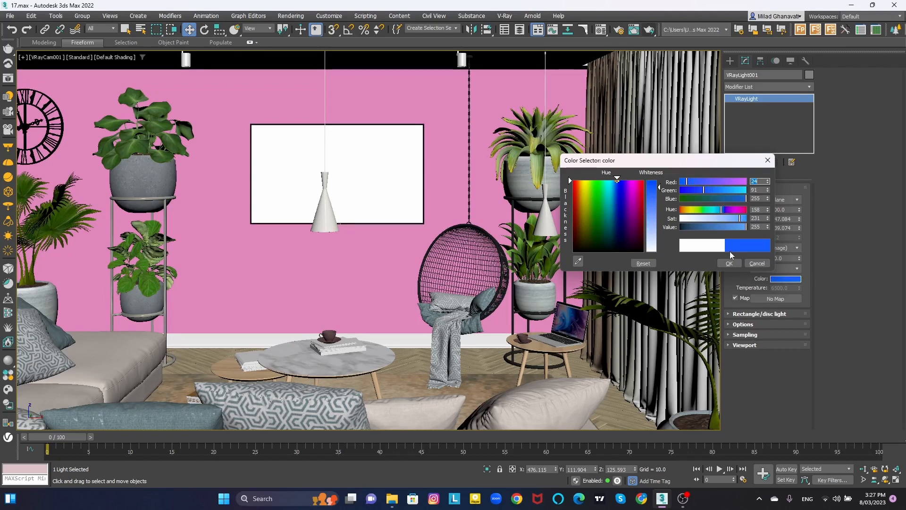
pyautogui.click(729, 264)
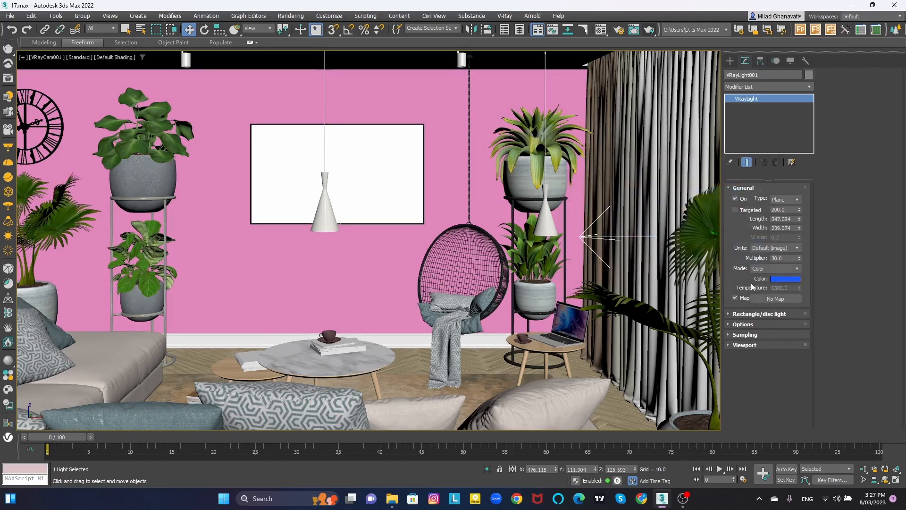
# Step: Set the window light's multiplier to 5 and test-render the camera view
pyautogui.doubleClick(782, 258)
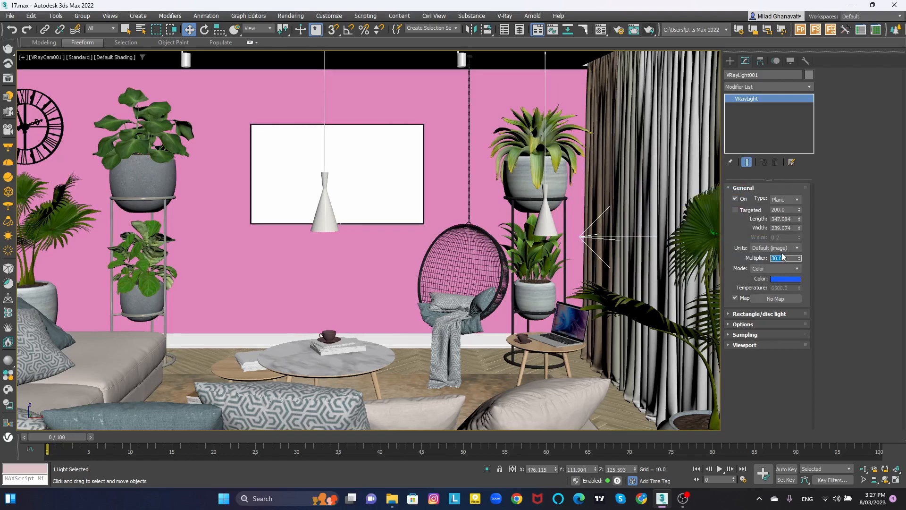
pyautogui.write('5')
pyautogui.press('Return')
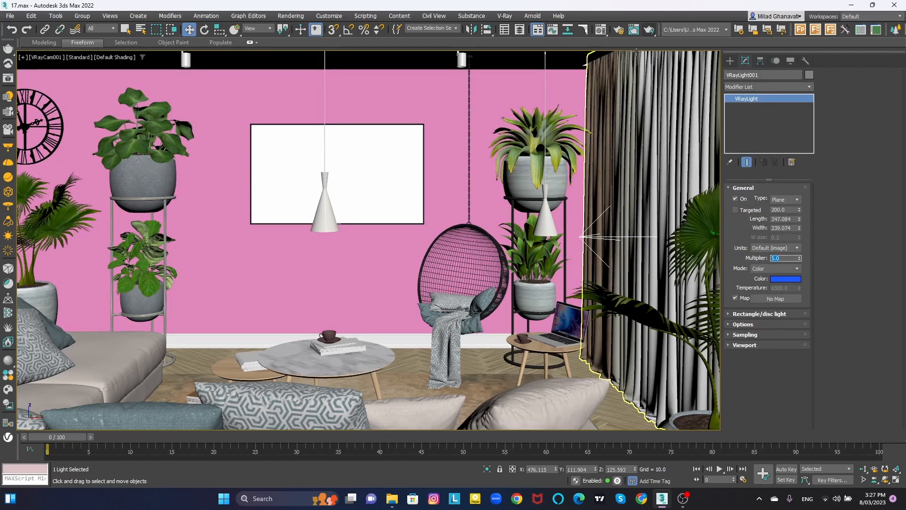
pyautogui.click(648, 31)
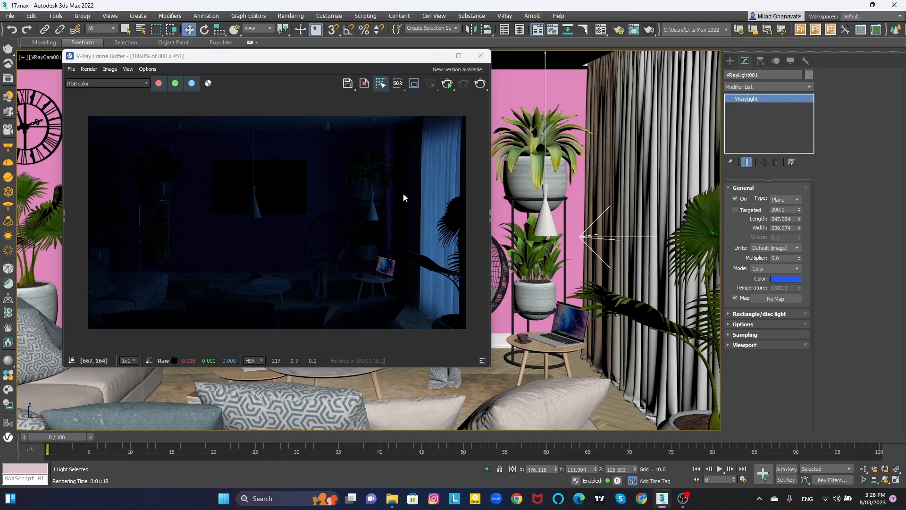
pyautogui.click(480, 56)
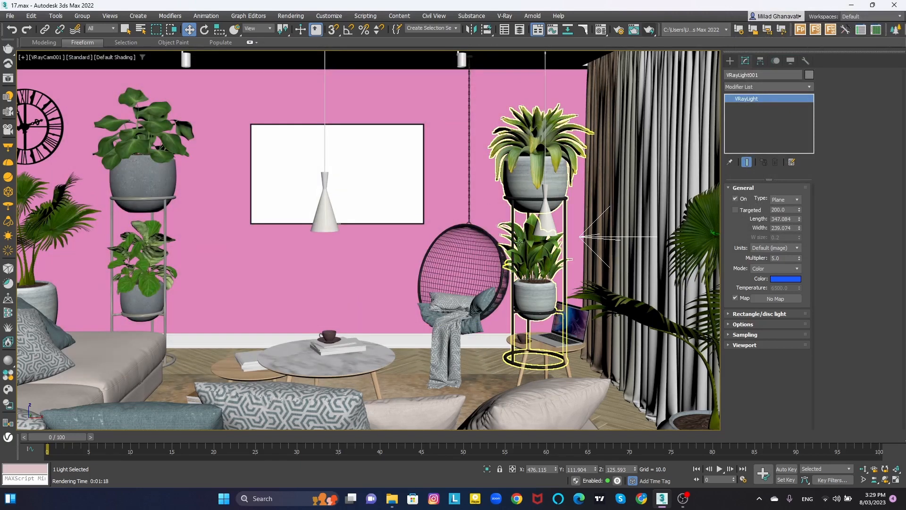
# Step: Isolate the two white pendant lamp shades and show them in the front view
pyautogui.click(543, 223)
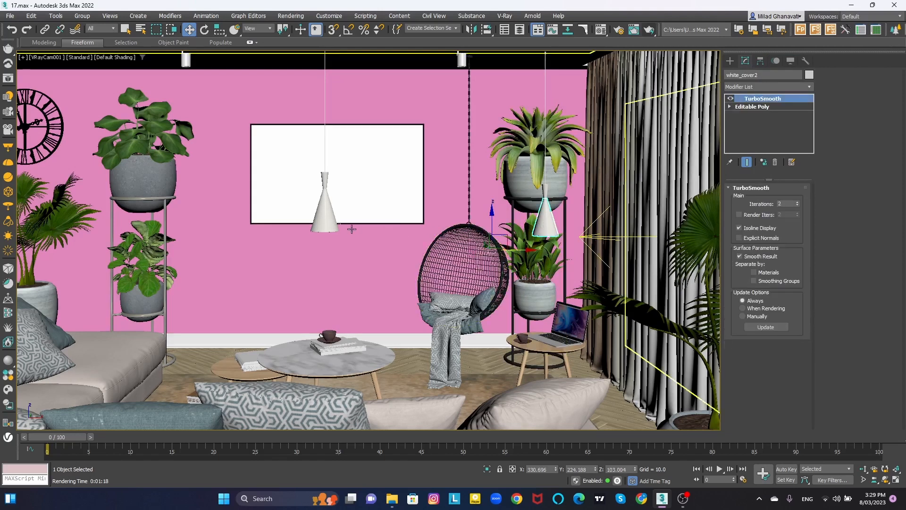
pyautogui.keyDown('ctrl'); pyautogui.click(326, 222); pyautogui.keyUp('ctrl')
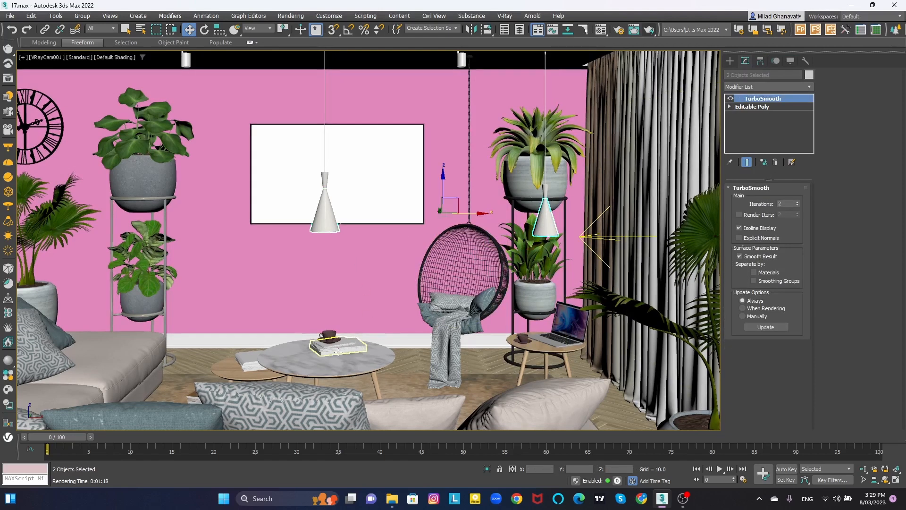
pyautogui.click(486, 469)
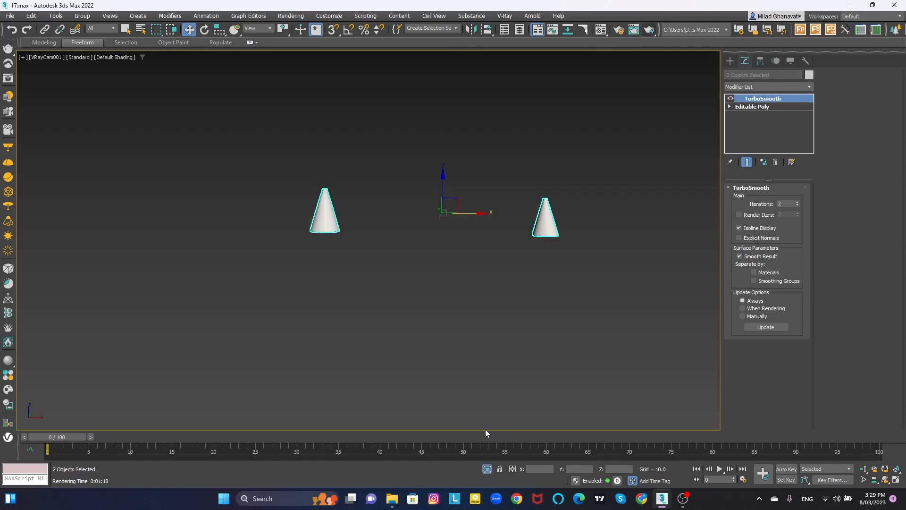
pyautogui.press('f')
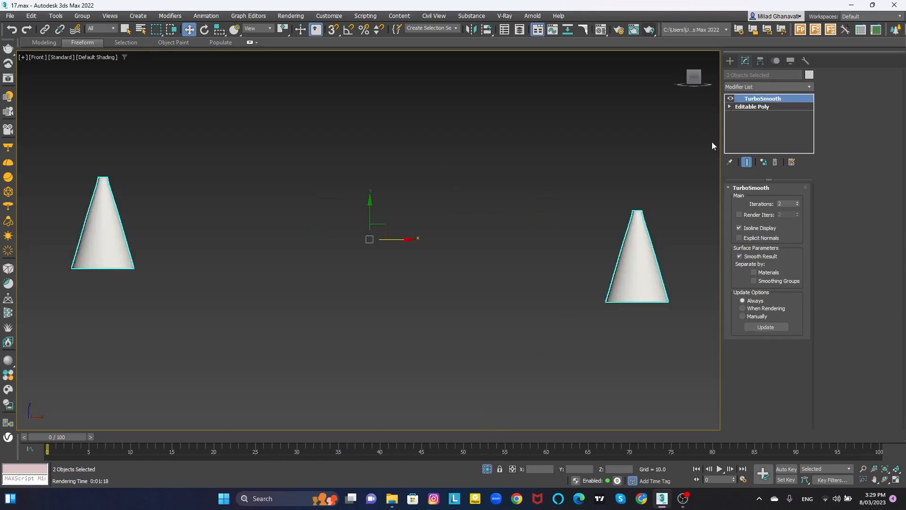
# Step: Create a targeted VRayIES light at the bottom rim of the right pendant shade, aimed straight down
pyautogui.click(727, 62)
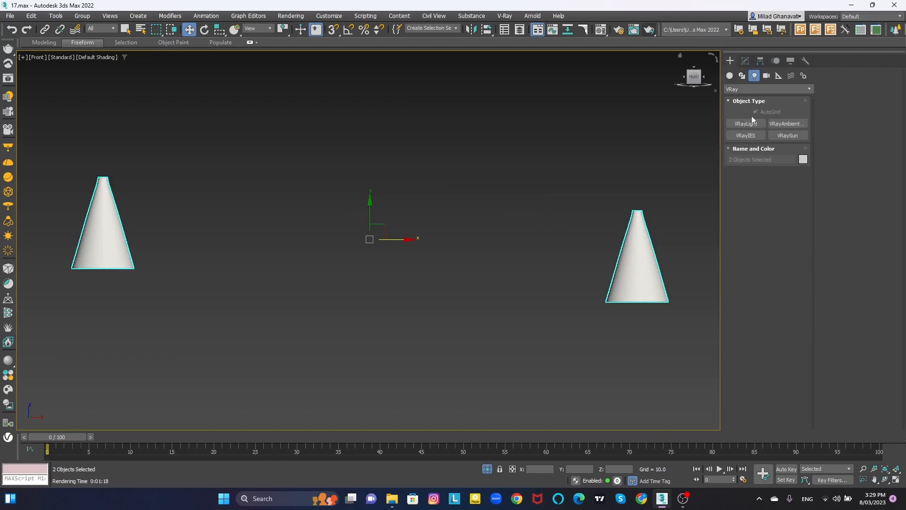
pyautogui.click(752, 136)
pyautogui.moveTo(618, 283); pyautogui.dragTo(565, 219, button='middle')
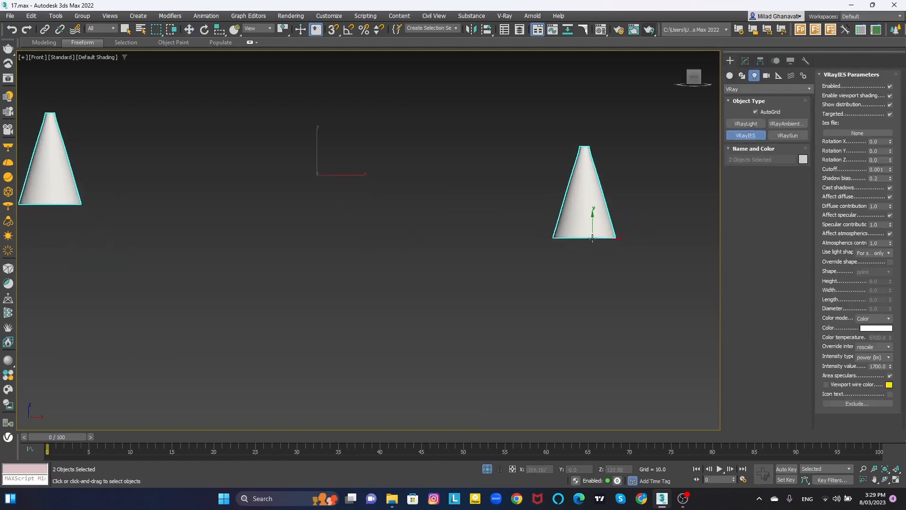
pyautogui.moveTo(585, 239); pyautogui.dragTo(587, 410)
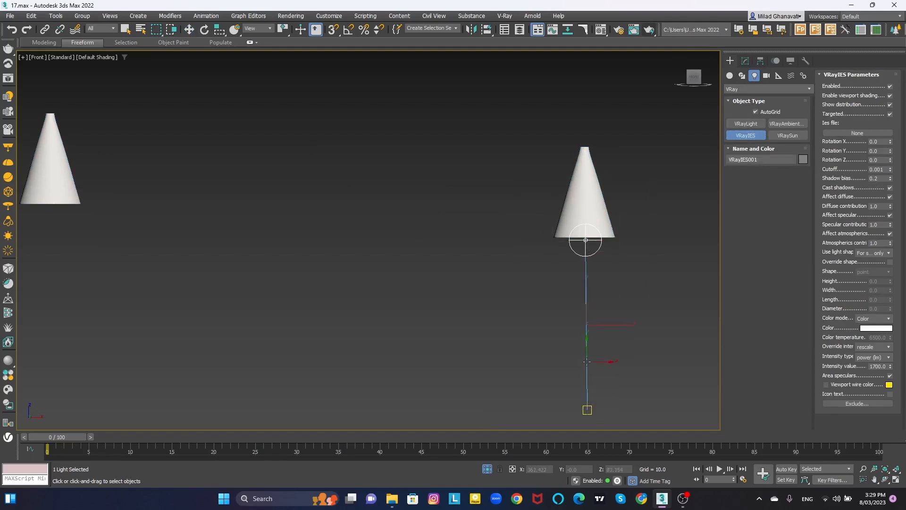
pyautogui.press('w')
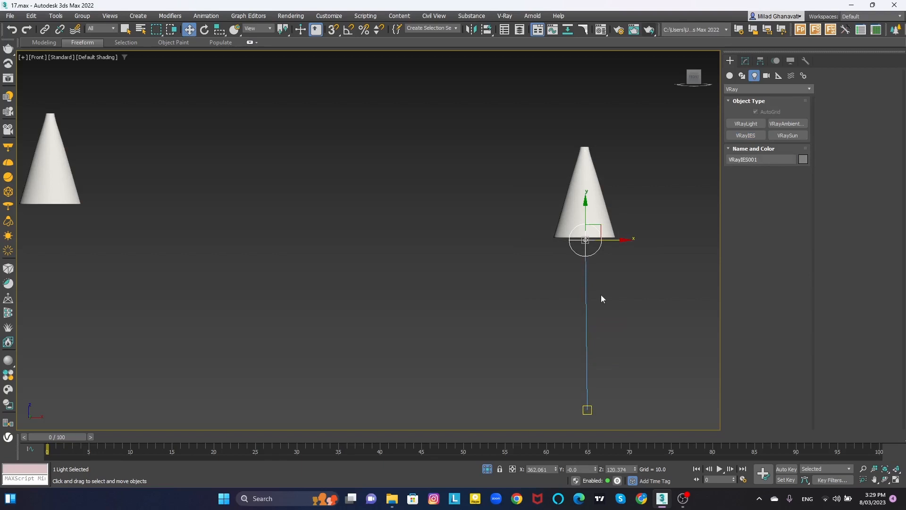
# Step: Move the IES light together with its target along Y to the centre of the right shade in the top view
pyautogui.click(587, 409)
pyautogui.press('t')
pyautogui.scroll(-6, 585, 350)
pyautogui.moveTo(552, 294); pyautogui.dragTo(553, 193)
pyautogui.scroll(5, 543, 251)
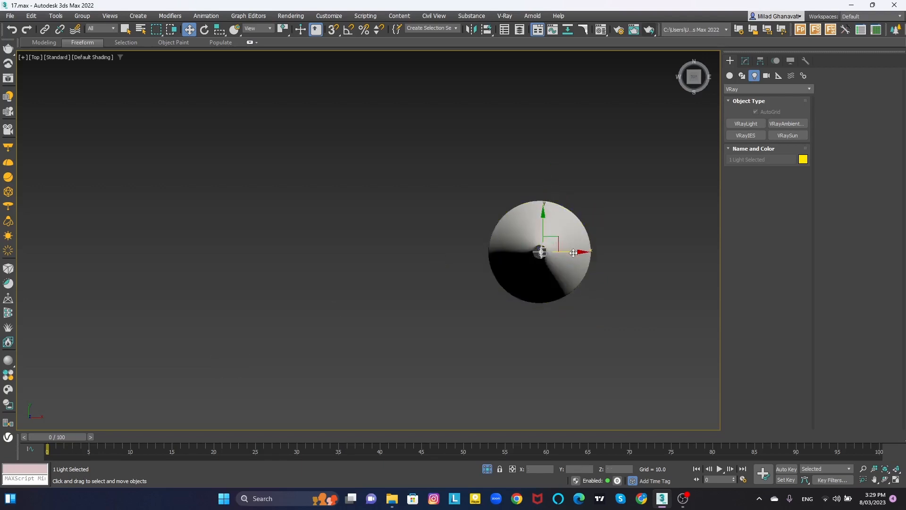
# Step: Clone the IES light and its target as one instance centred on the left pendant shade
pyautogui.scroll(-3, 526, 269)
pyautogui.scroll(-2, 539, 245)
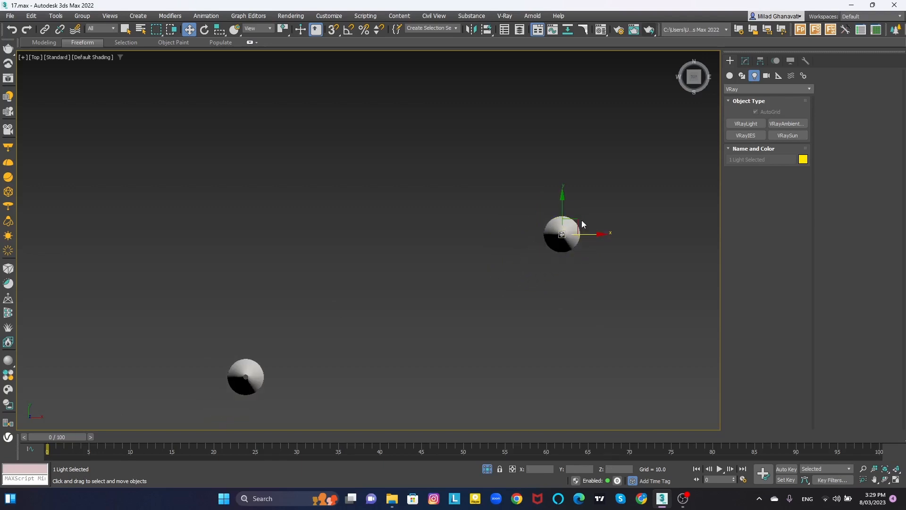
pyautogui.moveTo(577, 220)
pyautogui.mouseDown()
pyautogui.moveTo(496, 230)
pyautogui.moveTo(280, 330)
pyautogui.moveTo(262, 362)
pyautogui.mouseUp()
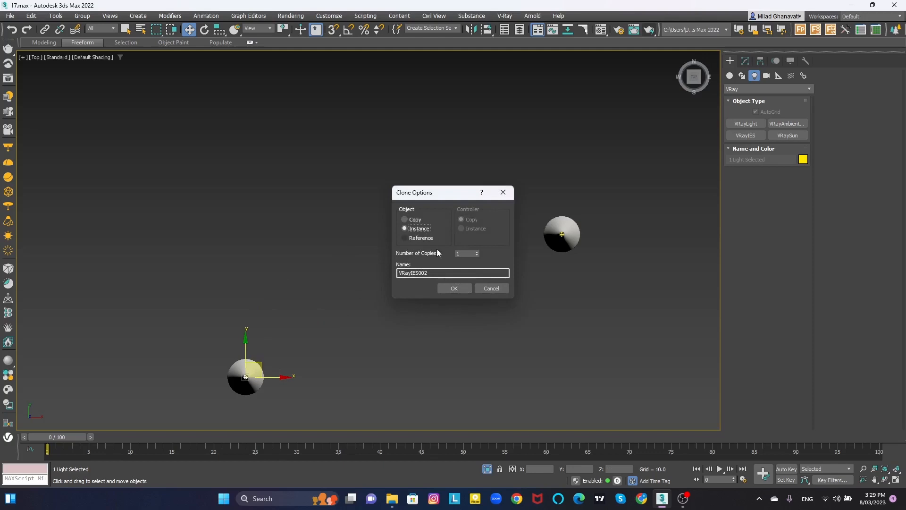
pyautogui.click(455, 288)
# Step: Raise the instanced IES light and its target to the left shade's bottom rim in the front view
pyautogui.press('f')
pyautogui.press('z')
pyautogui.moveTo(384, 283); pyautogui.dragTo(389, 369, button='middle')
pyautogui.moveTo(377, 294); pyautogui.dragTo(380, 229)
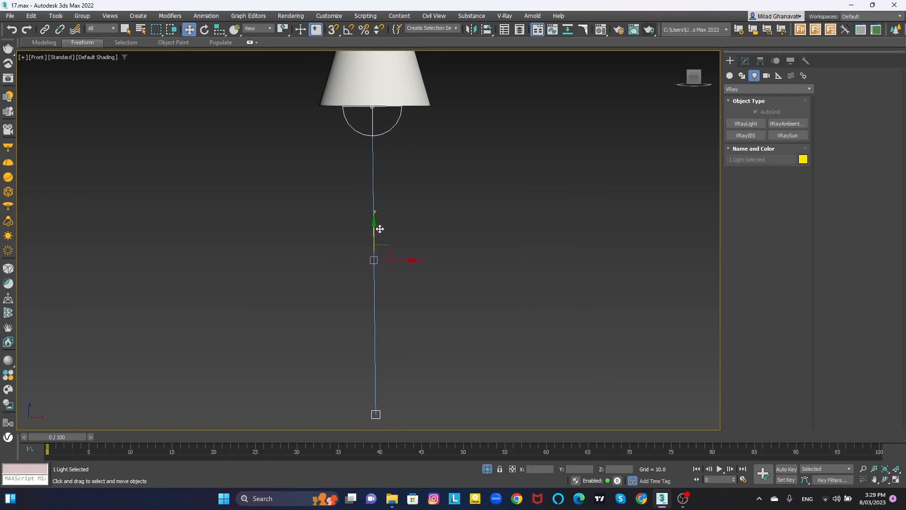
# Step: Raise the right pendant's IES light slightly towards its shade's rim, and exit isolation in the camera view
pyautogui.scroll(-5, 382, 230)
pyautogui.scroll(5, 622, 226)
pyautogui.click(612, 199)
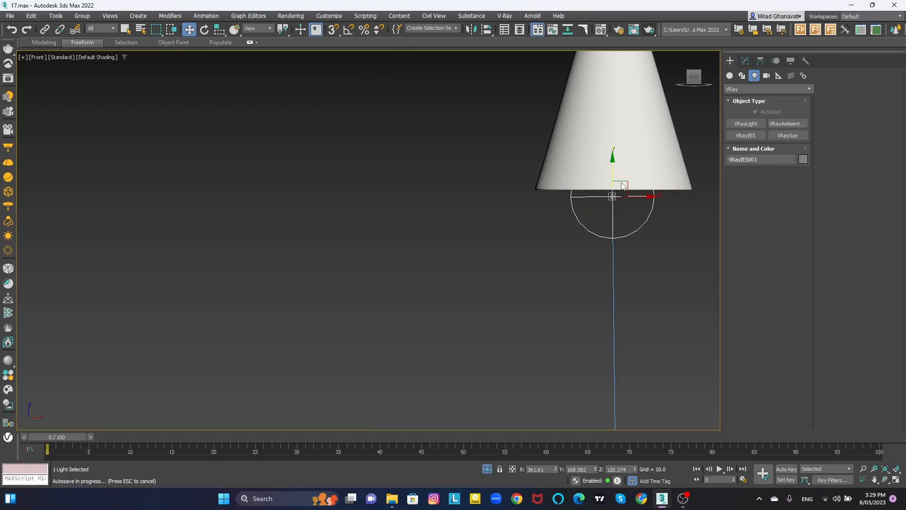
pyautogui.moveTo(616, 179); pyautogui.dragTo(616, 173)
pyautogui.scroll(-8, 540, 219)
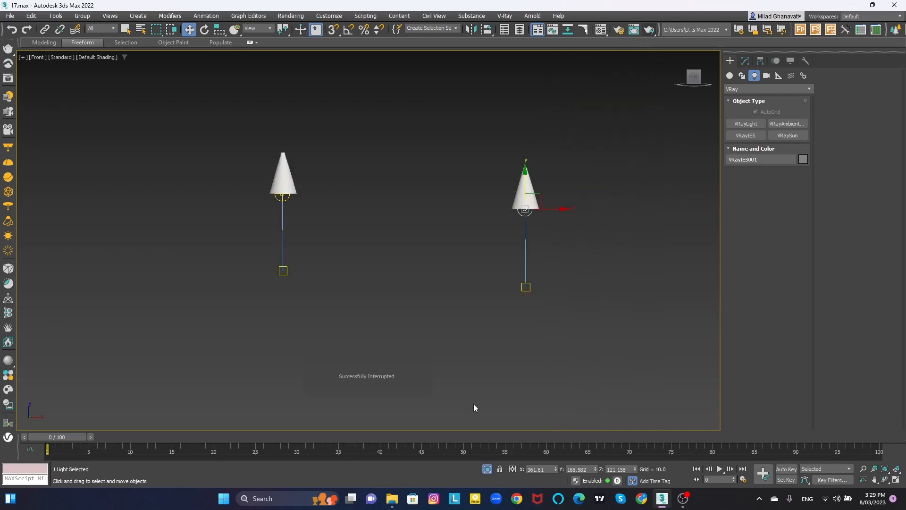
pyautogui.press('c')
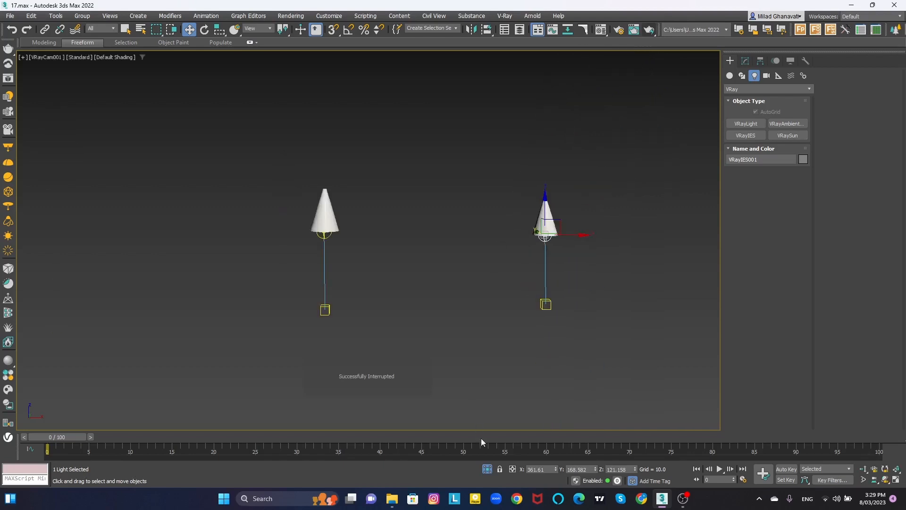
pyautogui.click(488, 471)
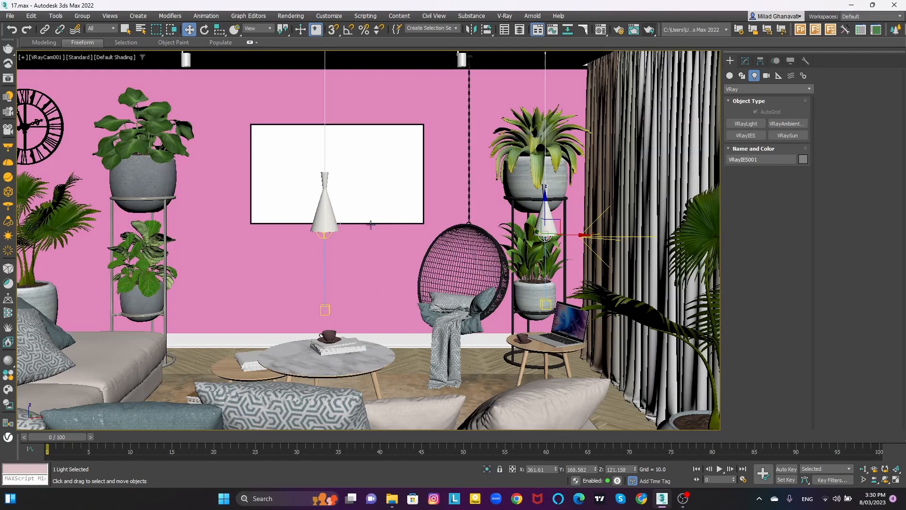
# Step: Load the profile 21.ies from the professional IES file folder into the right pendant's IES light
pyautogui.click(745, 60)
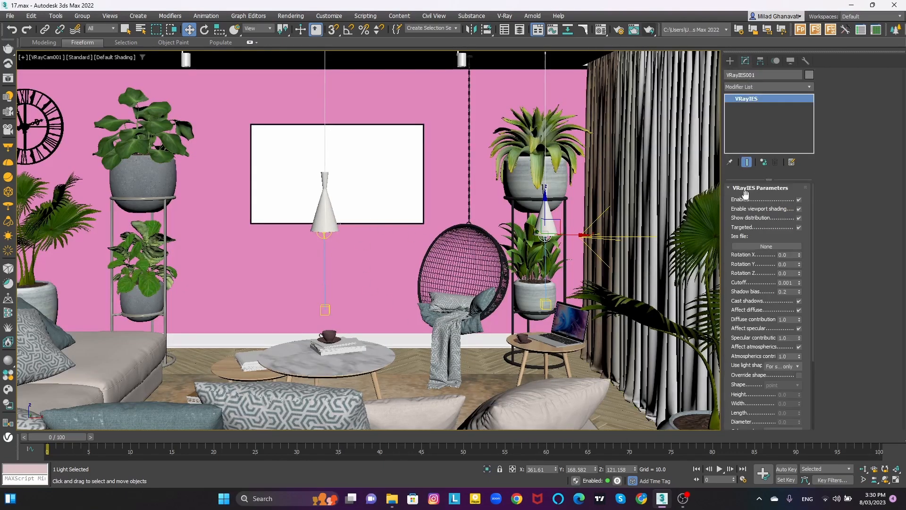
pyautogui.click(766, 246)
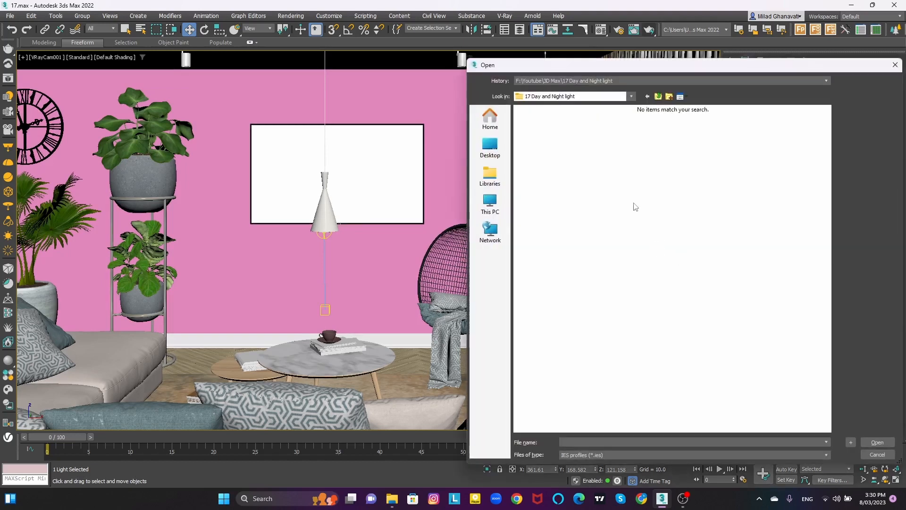
pyautogui.click(490, 203)
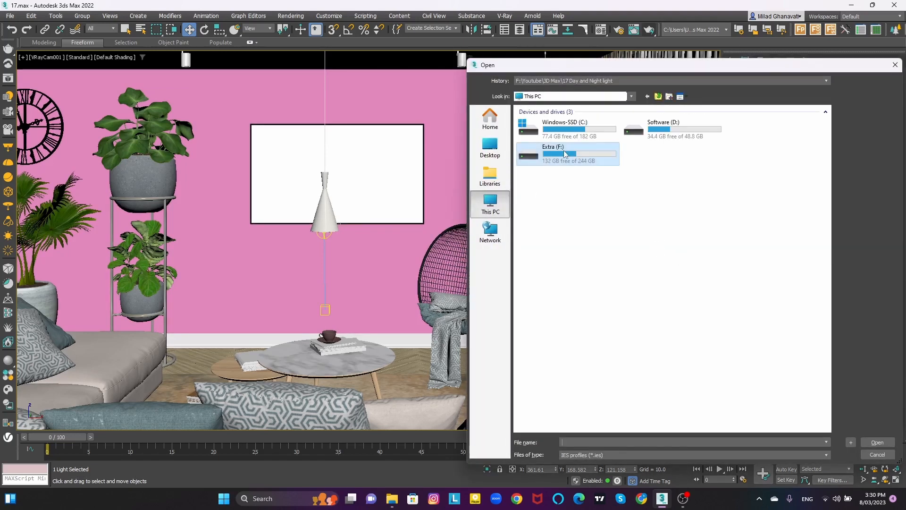
pyautogui.doubleClick(565, 154)
pyautogui.doubleClick(590, 137)
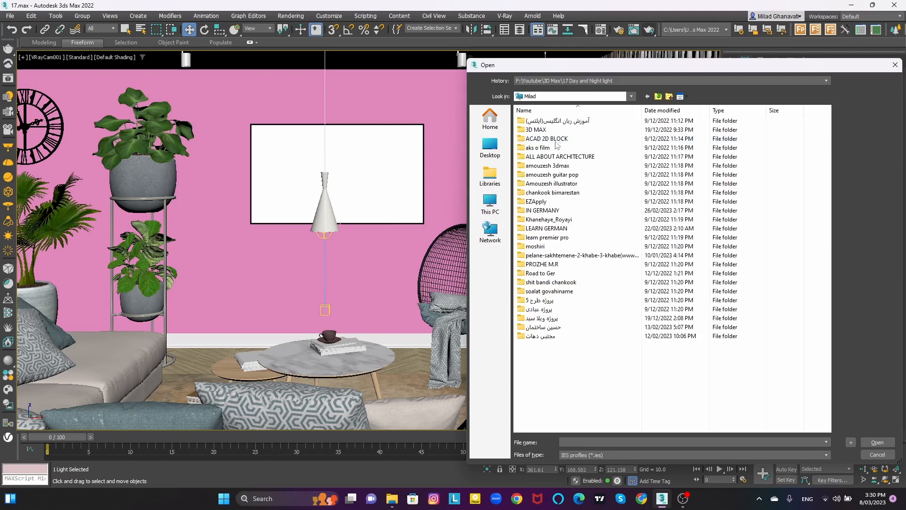
pyautogui.doubleClick(543, 131)
pyautogui.doubleClick(543, 157)
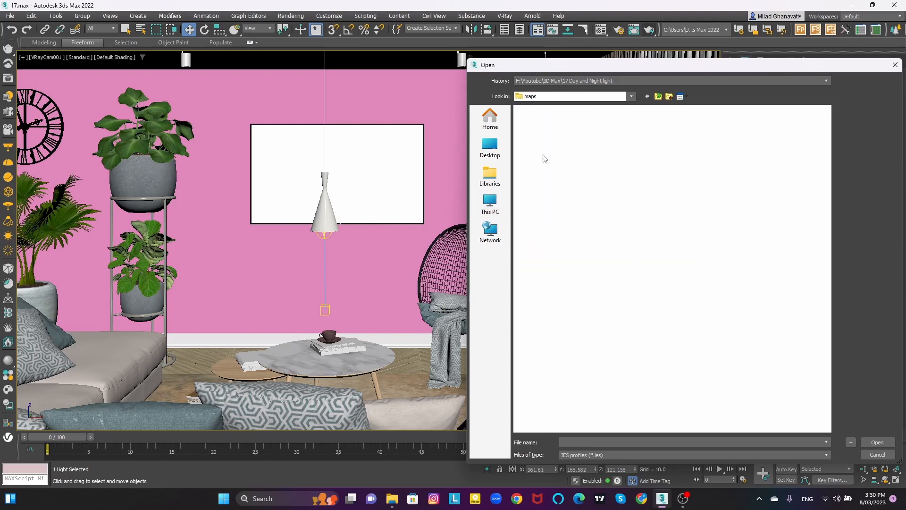
pyautogui.doubleClick(745, 288)
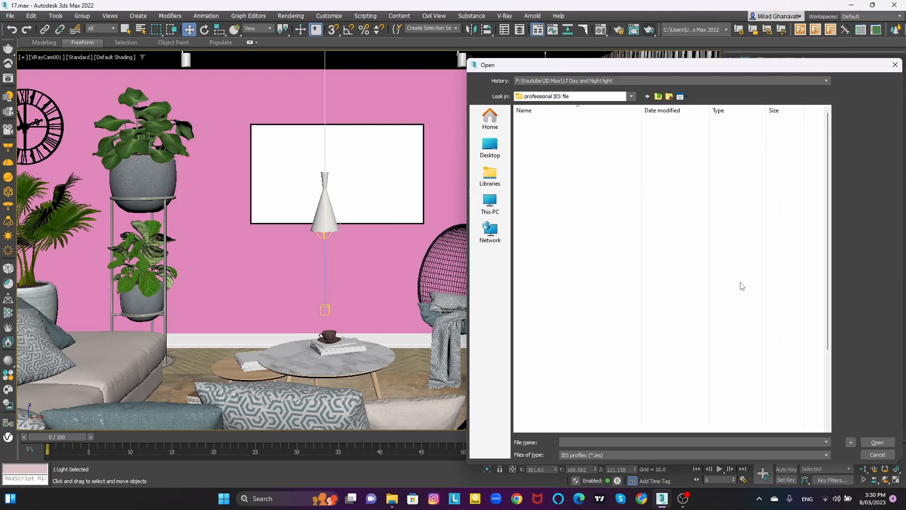
pyautogui.doubleClick(539, 148)
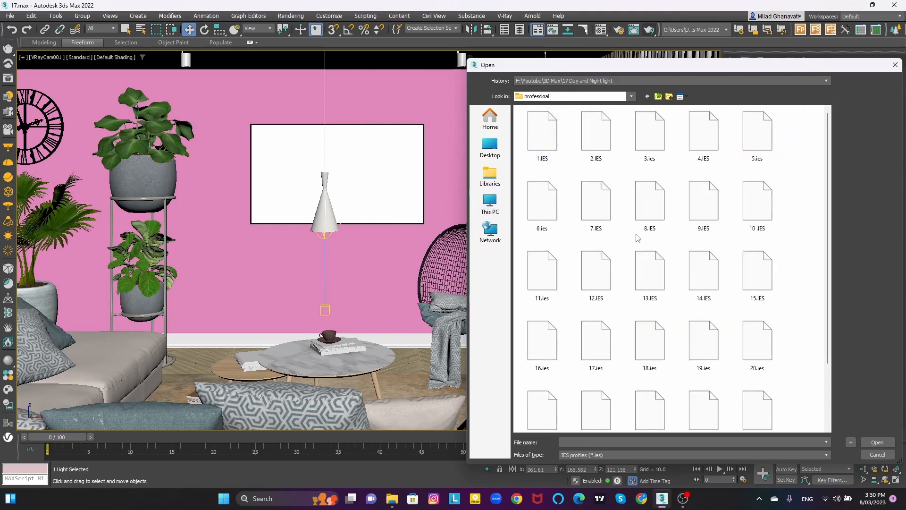
pyautogui.scroll(-2, 640, 237)
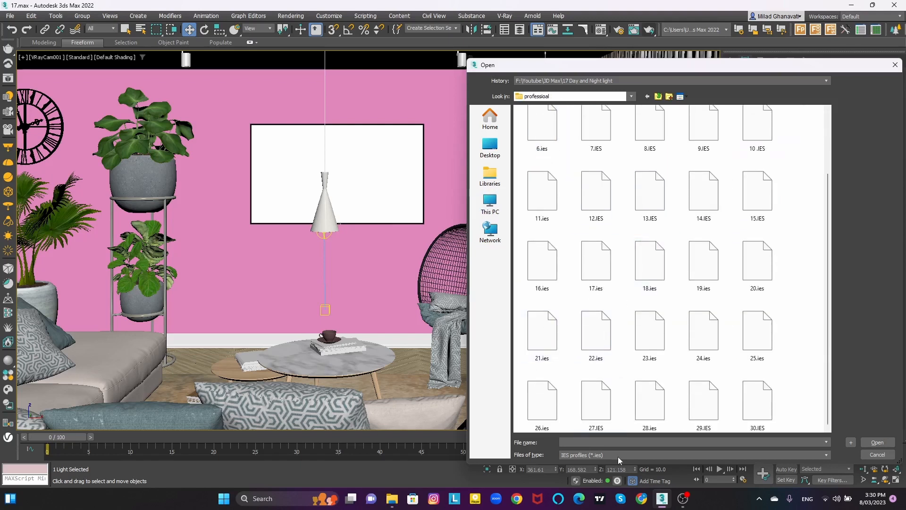
pyautogui.click(542, 339)
pyautogui.doubleClick(542, 340)
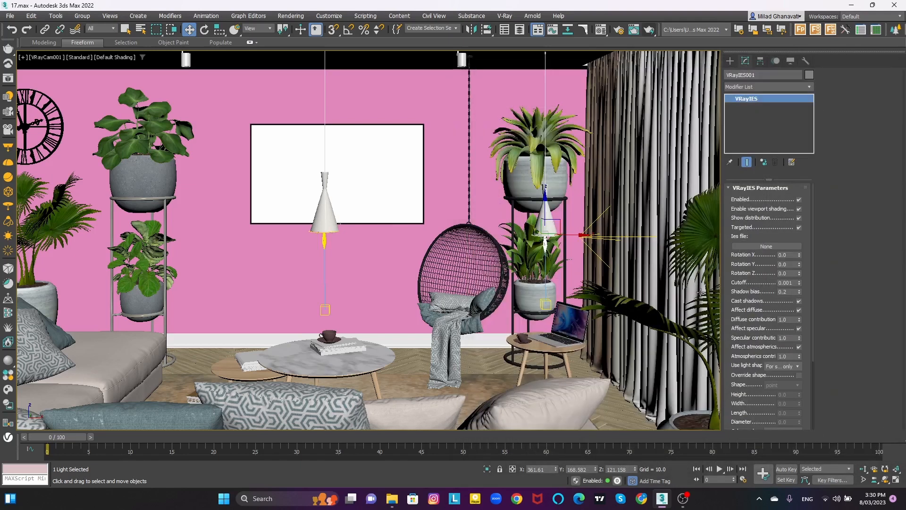
# Step: Set the pendant IES light's colour to warm amber, with blue at 25 and green slightly reduced
pyautogui.scroll(-5, 746, 302)
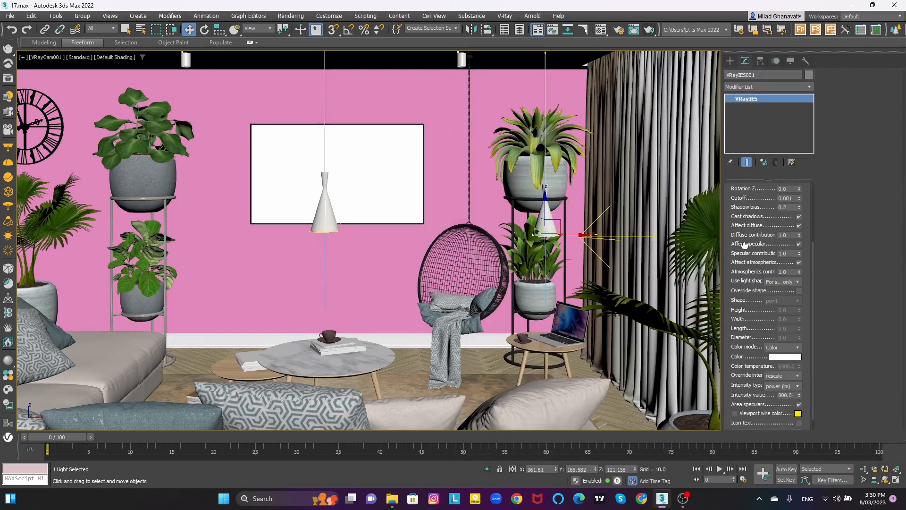
pyautogui.click(780, 345)
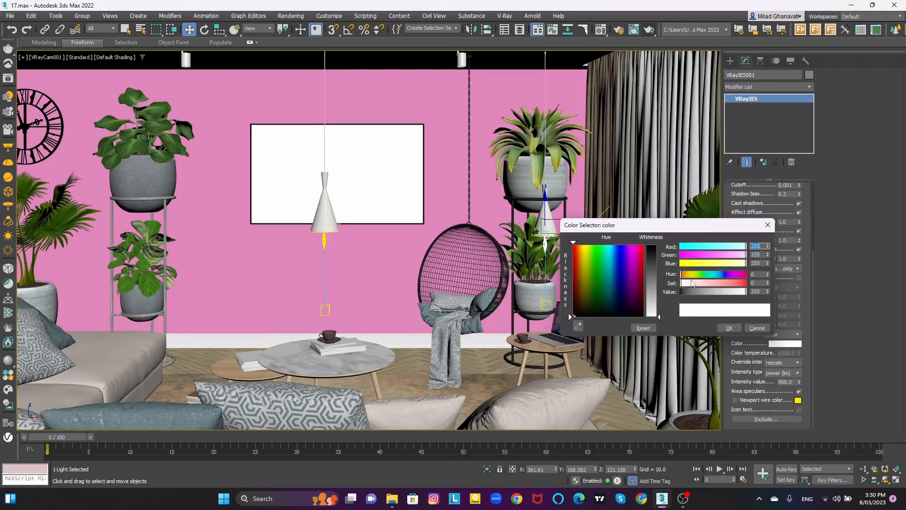
pyautogui.moveTo(733, 265); pyautogui.dragTo(706, 272)
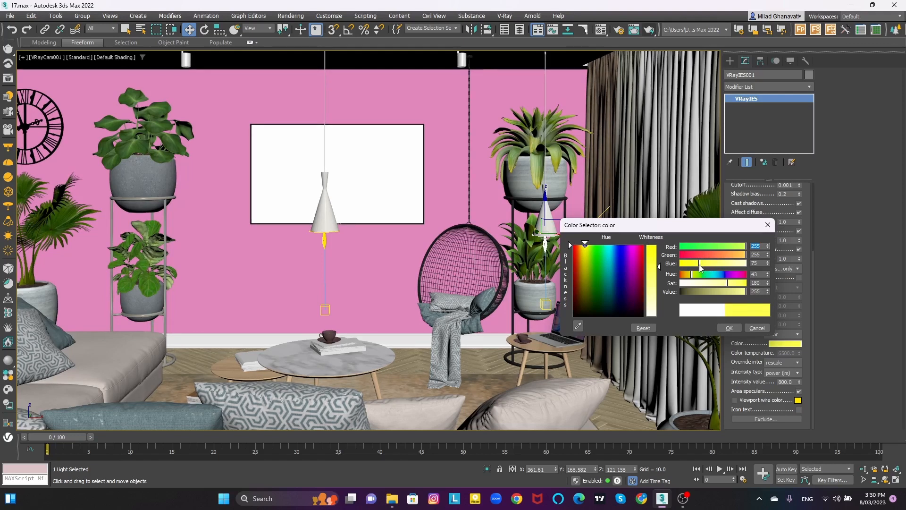
pyautogui.moveTo(701, 267); pyautogui.dragTo(689, 271)
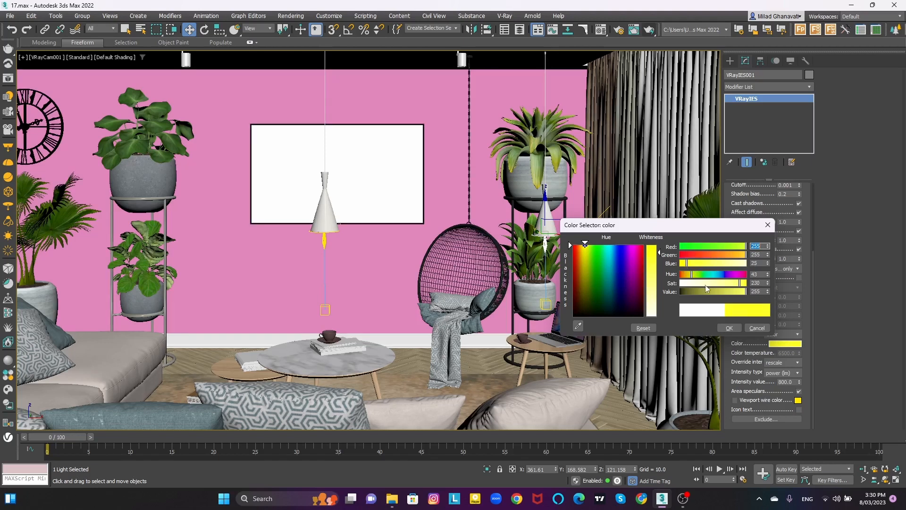
pyautogui.moveTo(746, 255); pyautogui.dragTo(733, 286)
pyautogui.click(730, 327)
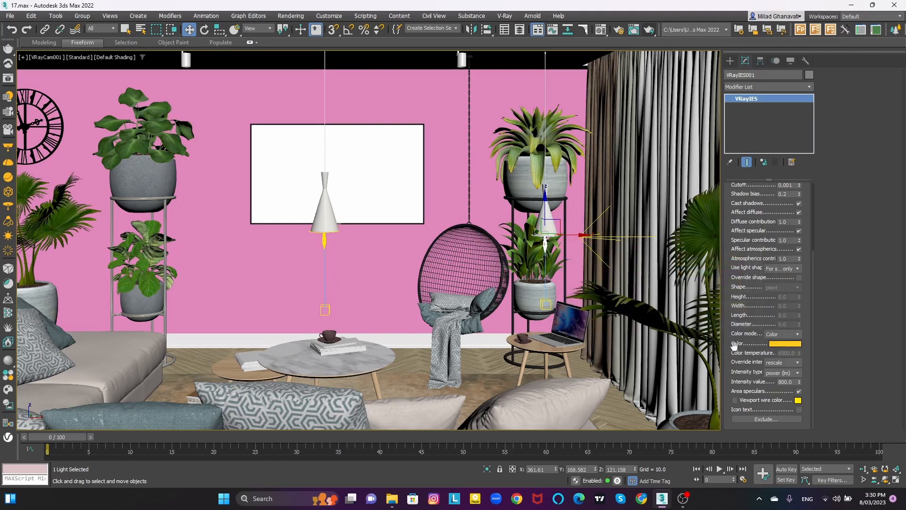
# Step: Set the right pendant IES light's power to 2000 lm and check the setting on the left pendant's instance
pyautogui.doubleClick(778, 382)
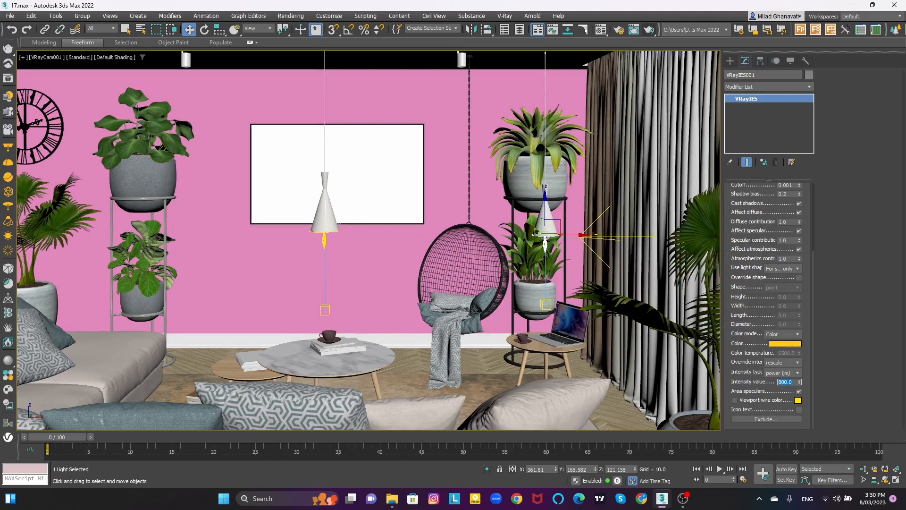
pyautogui.write('2000')
pyautogui.press('Return')
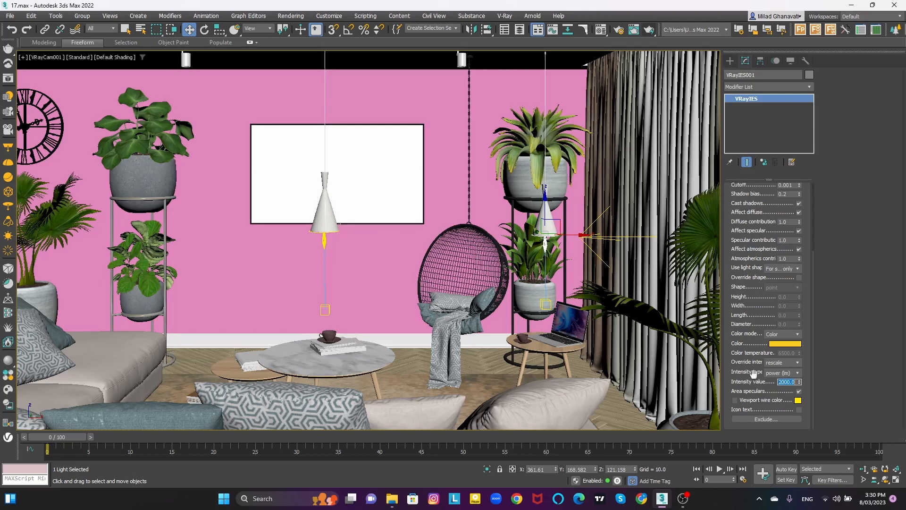
pyautogui.click(324, 241)
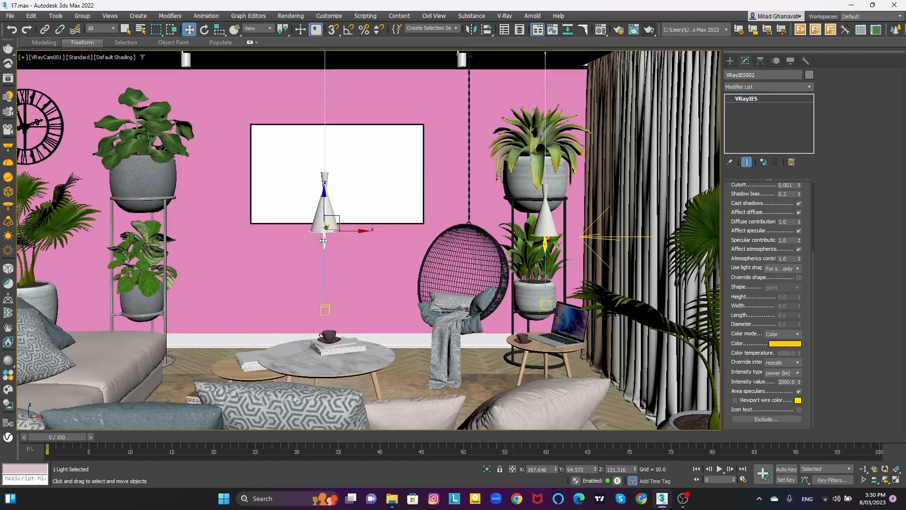
# Step: Render the camera view and examine the pendants' light on the two tables, then close the frame buffer
pyautogui.click(650, 33)
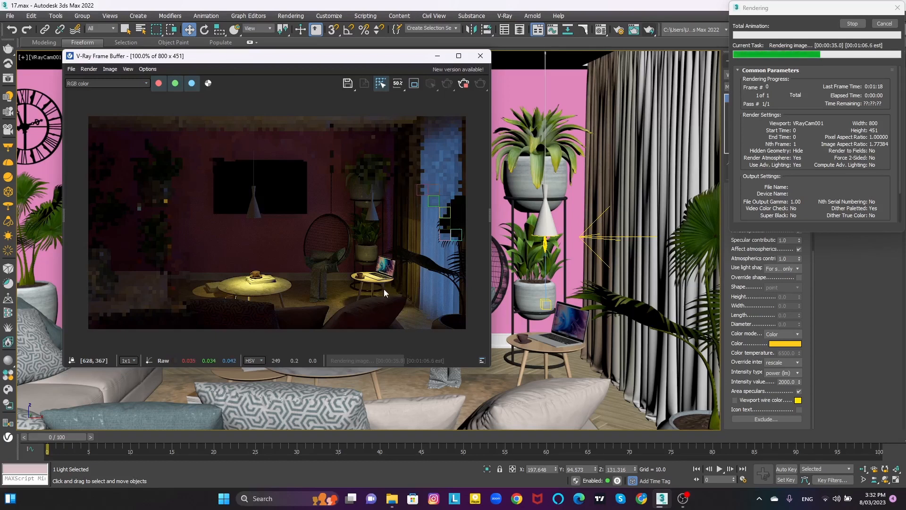
pyautogui.scroll(2, 378, 289)
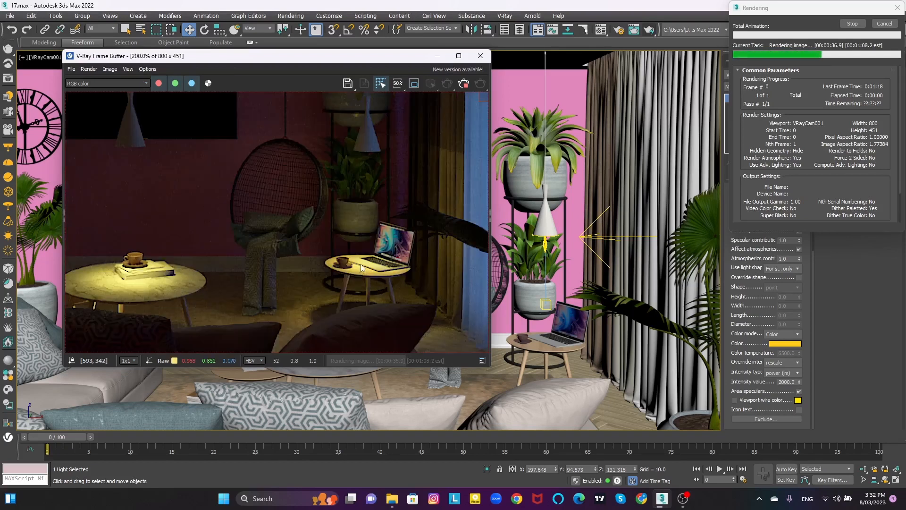
pyautogui.moveTo(361, 268); pyautogui.dragTo(338, 268, button='middle')
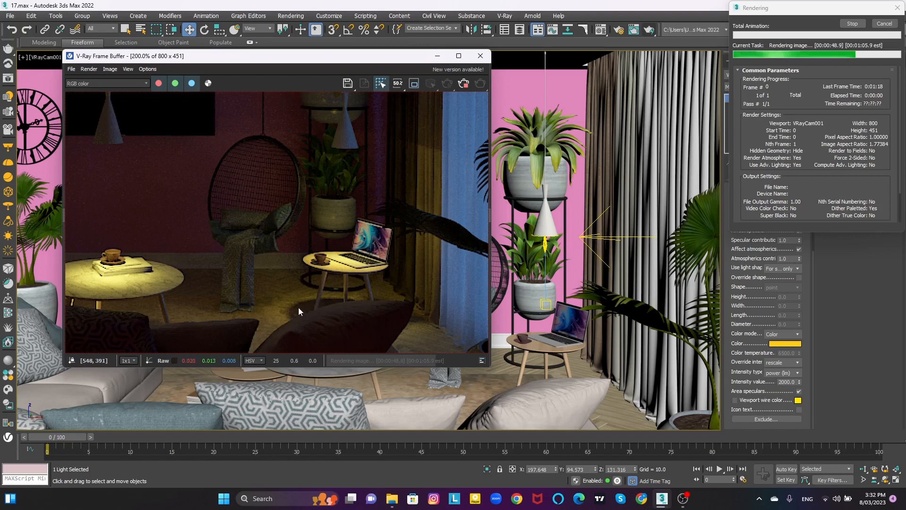
pyautogui.moveTo(295, 310); pyautogui.dragTo(373, 307, button='middle')
pyautogui.scroll(-2, 248, 278)
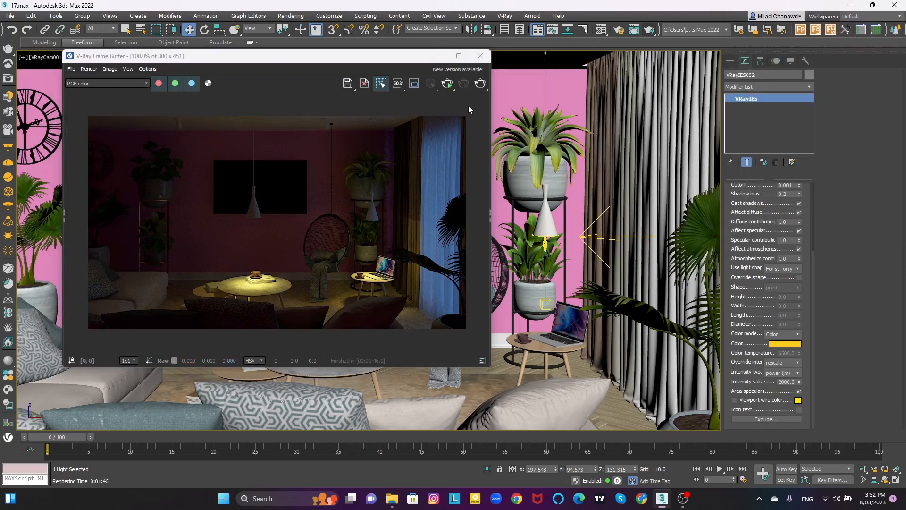
pyautogui.click(480, 56)
# Step: Select the cylinders of all six ceiling spotlights in the perspective view and isolate them
pyautogui.click(463, 62)
pyautogui.press('p')
pyautogui.scroll(5, 425, 111)
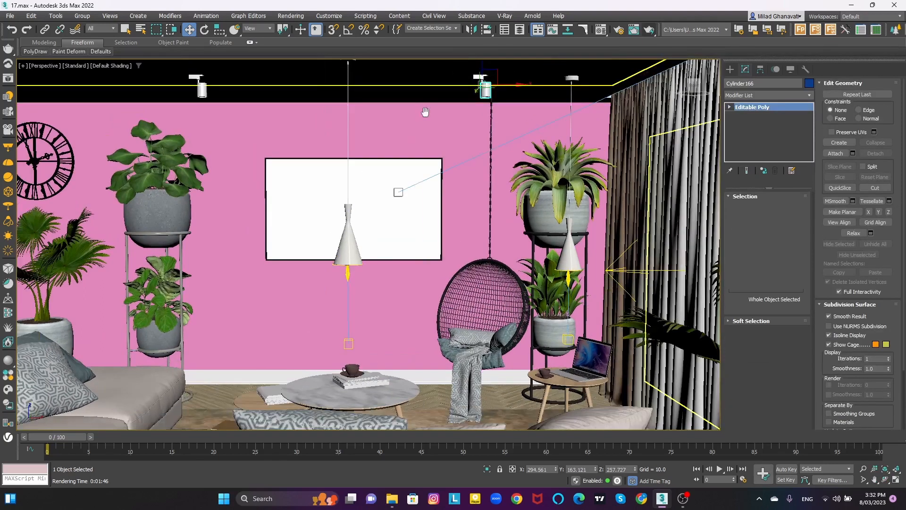
pyautogui.keyDown('ctrl'); pyautogui.click(618, 132); pyautogui.keyUp('ctrl')
pyautogui.keyDown('ctrl'); pyautogui.click(204, 137); pyautogui.keyUp('ctrl')
pyautogui.keyDown('ctrl'); pyautogui.click(204, 140); pyautogui.keyUp('ctrl')
pyautogui.moveTo(205, 140); pyautogui.dragTo(409, 138, button='middle')
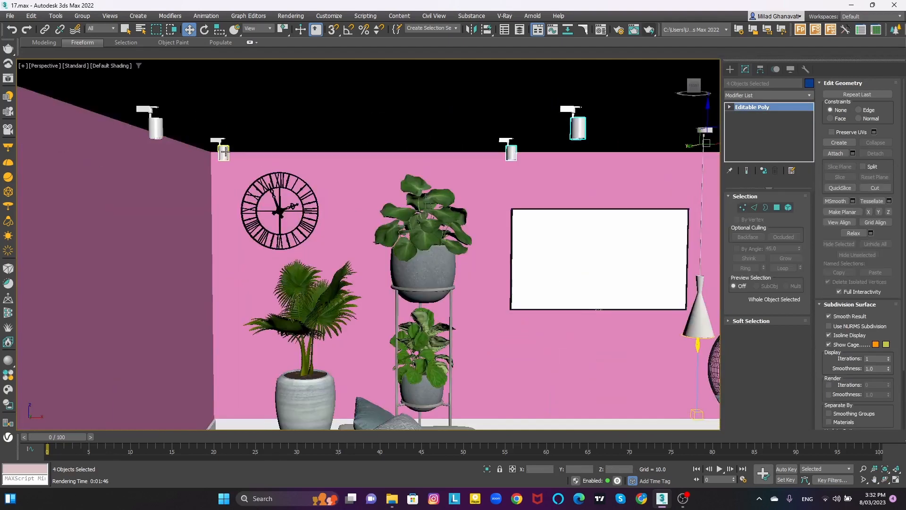
pyautogui.keyDown('ctrl'); pyautogui.click(224, 152); pyautogui.keyUp('ctrl')
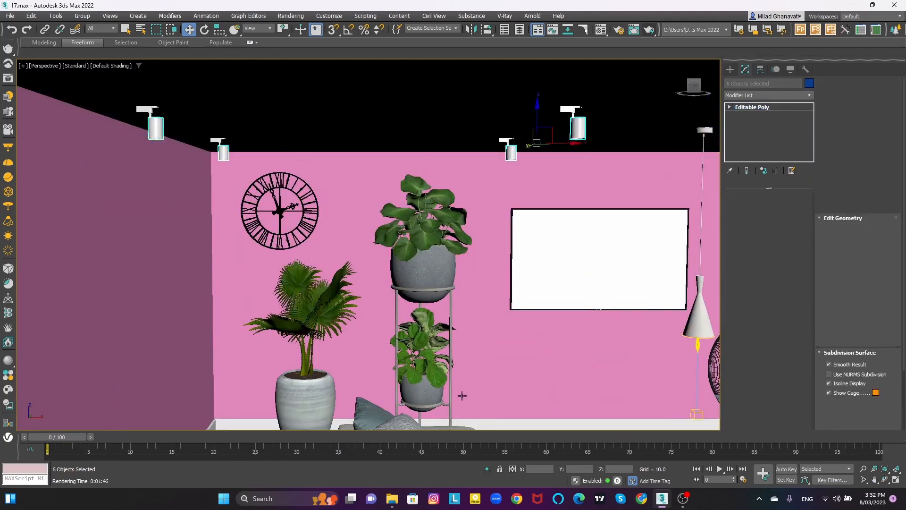
pyautogui.hotkey('alt', 'q')
# Step: Create a targeted VRayIES light pointing straight down from a right-hand spotlight cylinder in the front view
pyautogui.press('f')
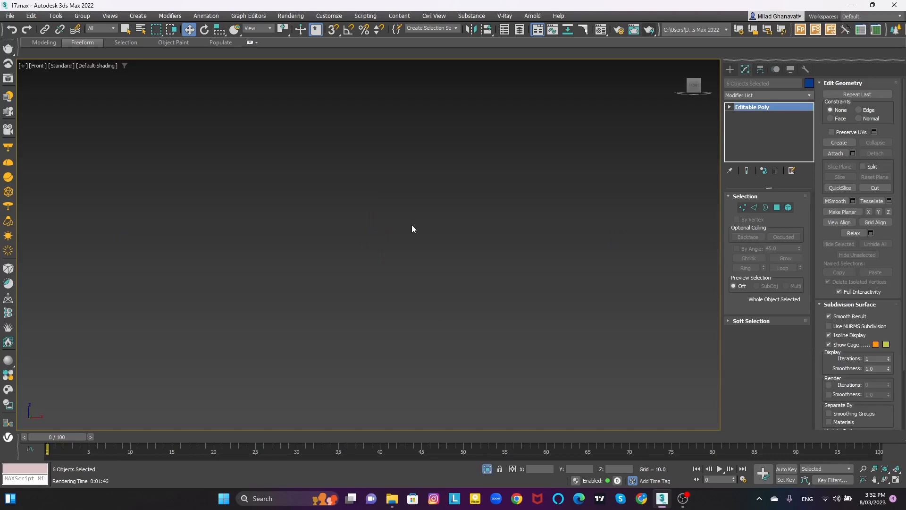
pyautogui.click(681, 272)
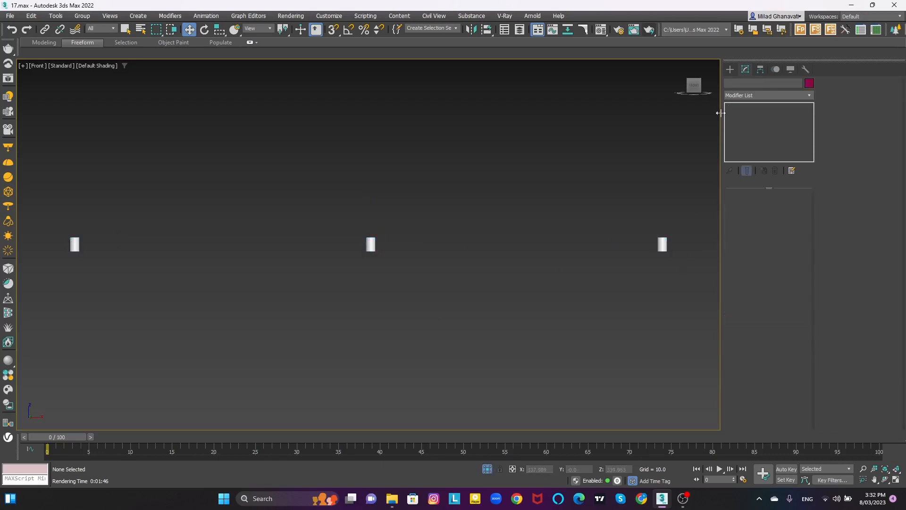
pyautogui.click(730, 70)
pyautogui.click(754, 84)
pyautogui.click(751, 143)
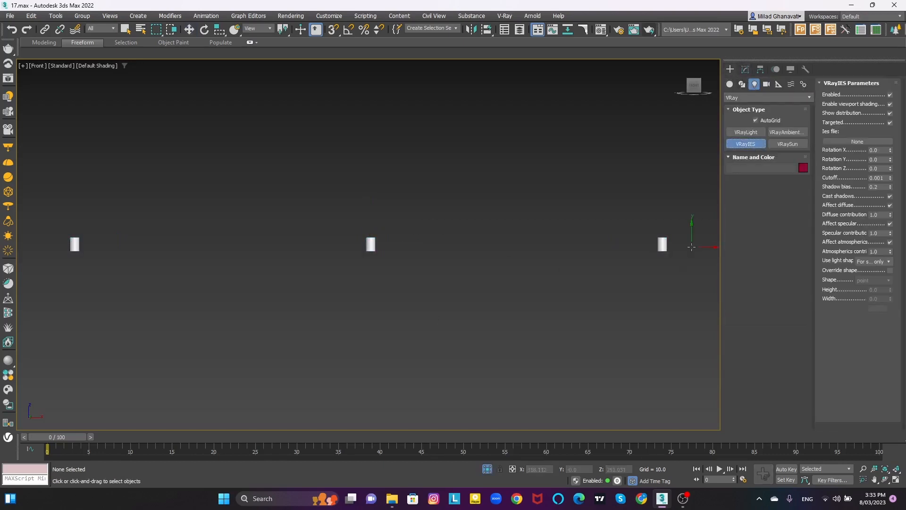
pyautogui.scroll(5, 680, 251)
pyautogui.moveTo(621, 182); pyautogui.dragTo(617, 408)
pyautogui.press('w')
# Step: Move the new IES light and its target along Y onto the near right spotlight cylinder in the top view
pyautogui.scroll(-3, 583, 321)
pyautogui.keyDown('ctrl'); pyautogui.click(592, 353); pyautogui.keyUp('ctrl')
pyautogui.press('t')
pyautogui.scroll(-3, 532, 323)
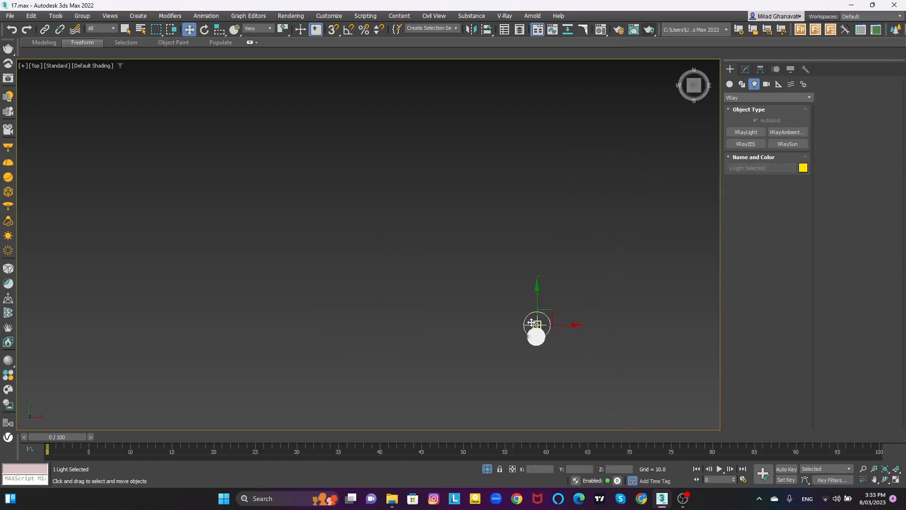
pyautogui.moveTo(539, 299); pyautogui.dragTo(538, 310)
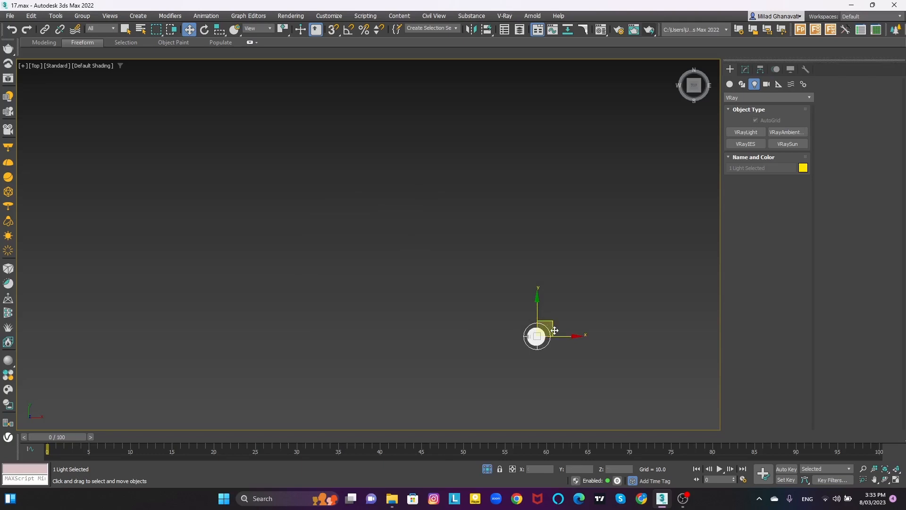
# Step: Clone the IES light and its target along Y as one instance centred on the far right spotlight
pyautogui.scroll(-3, 552, 328)
pyautogui.keyDown('shift'); pyautogui.moveTo(546, 313); pyautogui.dragTo(560, 156); pyautogui.keyUp('shift')
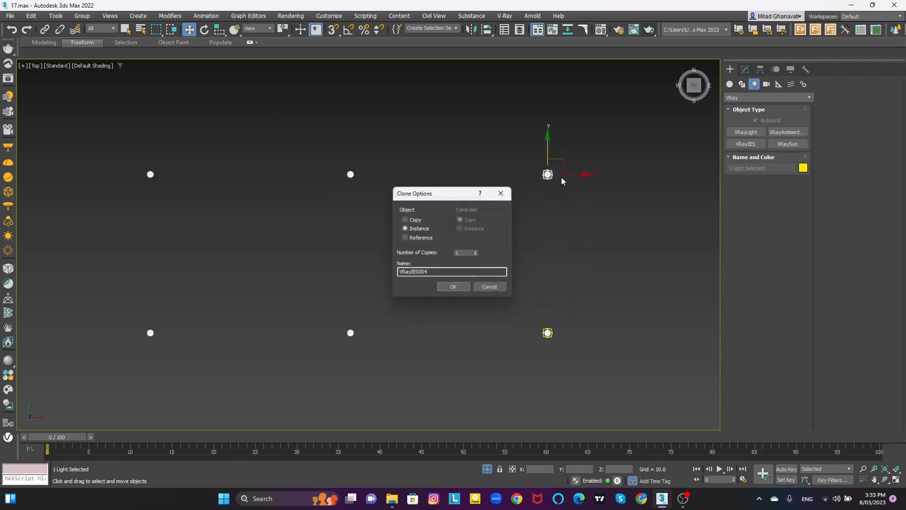
pyautogui.click(455, 284)
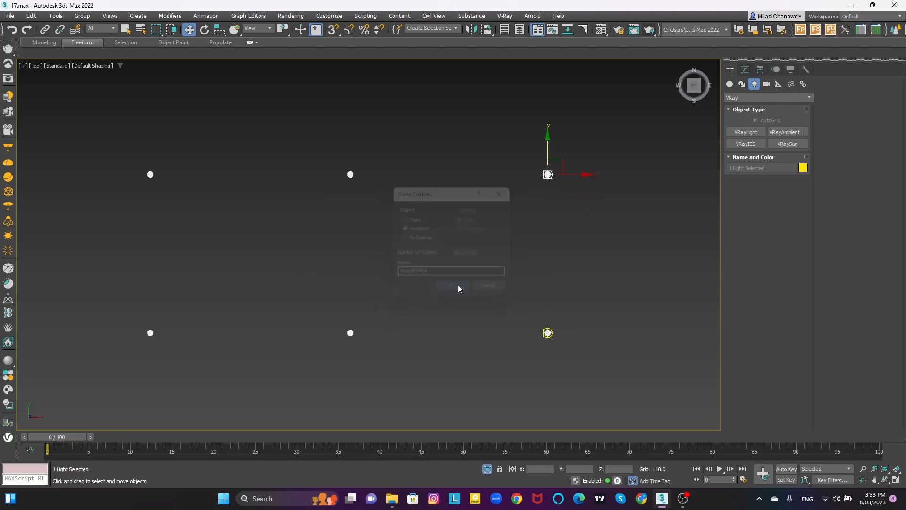
# Step: Clone the right-hand pair of IES lights with their targets along X as instances for the middle and left spotlights
pyautogui.moveTo(513, 150); pyautogui.dragTo(592, 392)
pyautogui.keyDown('shift'); pyautogui.moveTo(572, 255); pyautogui.dragTo(376, 282); pyautogui.keyUp('shift')
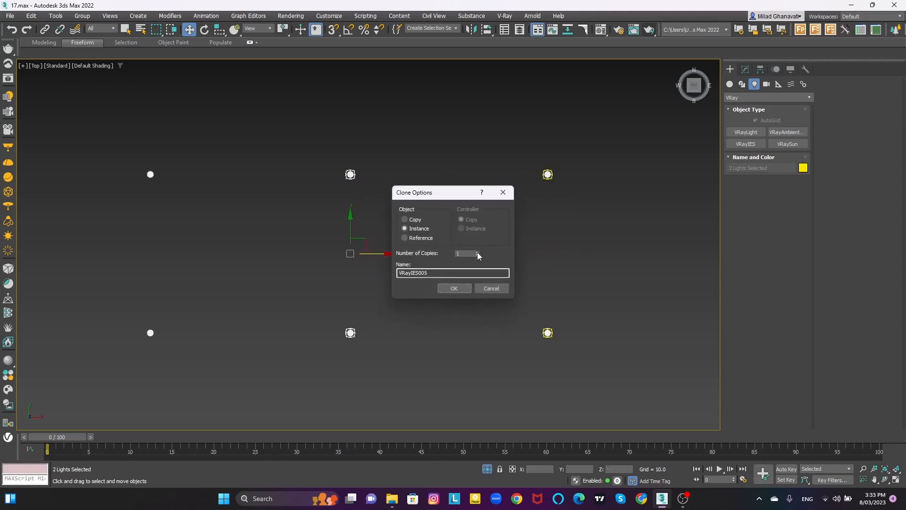
pyautogui.click(458, 288)
pyautogui.hotkey('ctrl', 'z')
# Step: Nudge the leftmost pair of IES lights about 2.4 units along negative X onto their cylinders, and return to the camera view
pyautogui.scroll(2, 371, 255)
pyautogui.moveTo(372, 250); pyautogui.dragTo(370, 255)
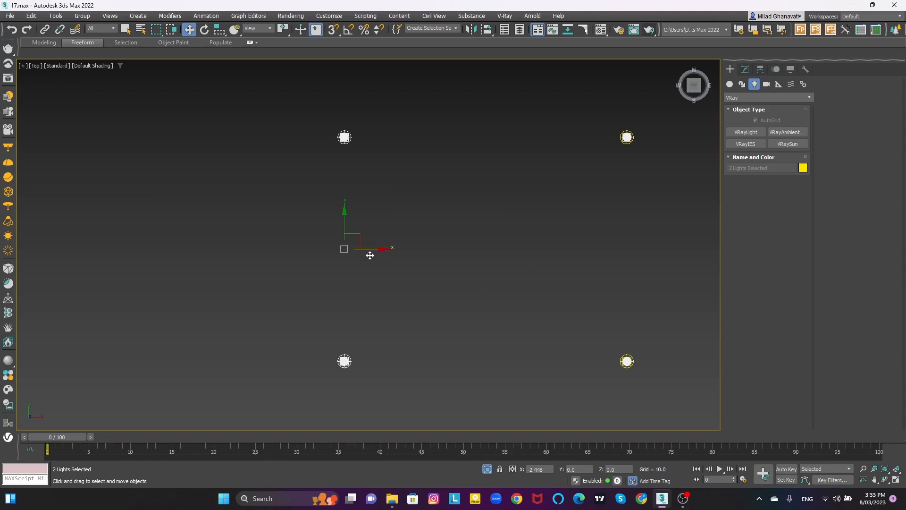
pyautogui.press('f')
pyautogui.scroll(-5, 401, 264)
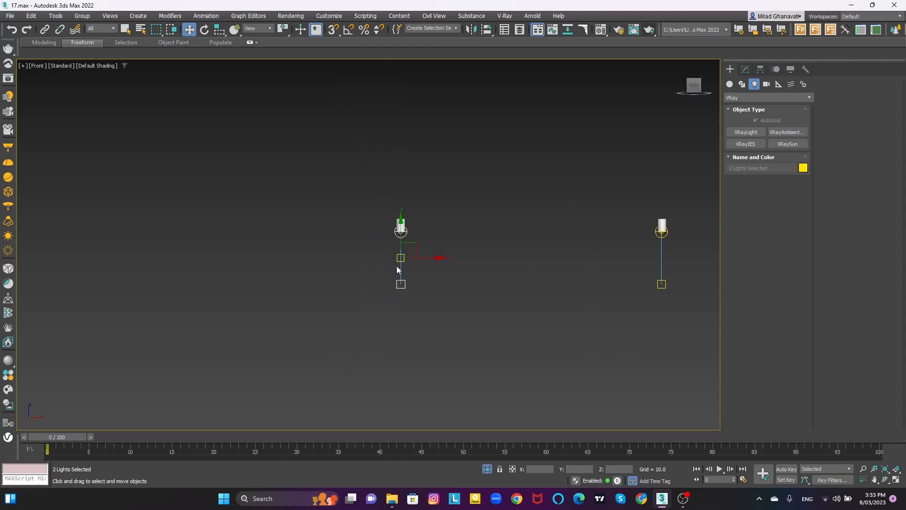
pyautogui.press('c')
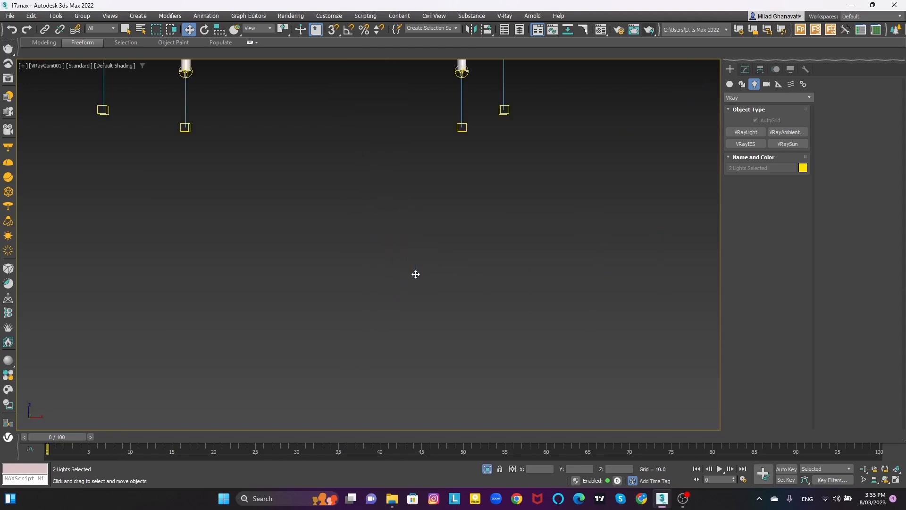
# Step: Exit isolation and load the mpm_vol.04_p16.IES profile into the far right ceiling spotlight's IES light
pyautogui.click(487, 468)
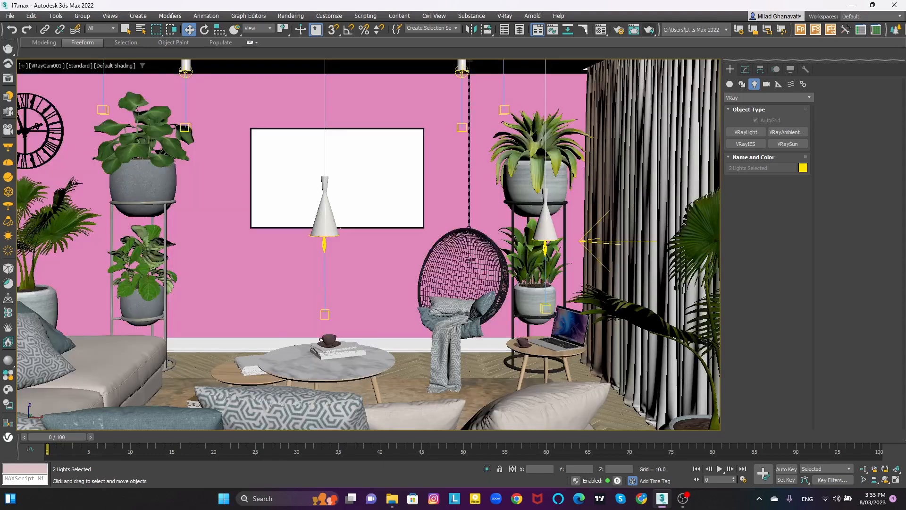
pyautogui.click(460, 83)
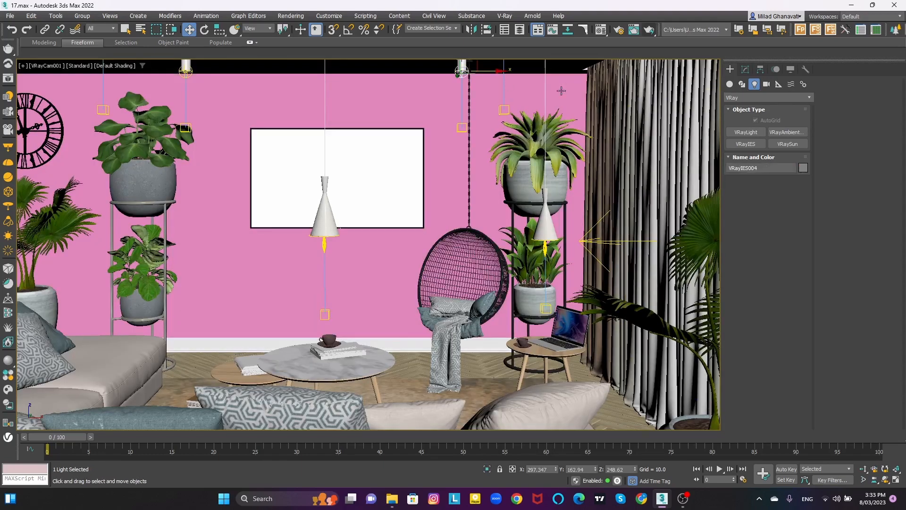
pyautogui.click(747, 72)
pyautogui.click(765, 255)
pyautogui.press('BackSpace')
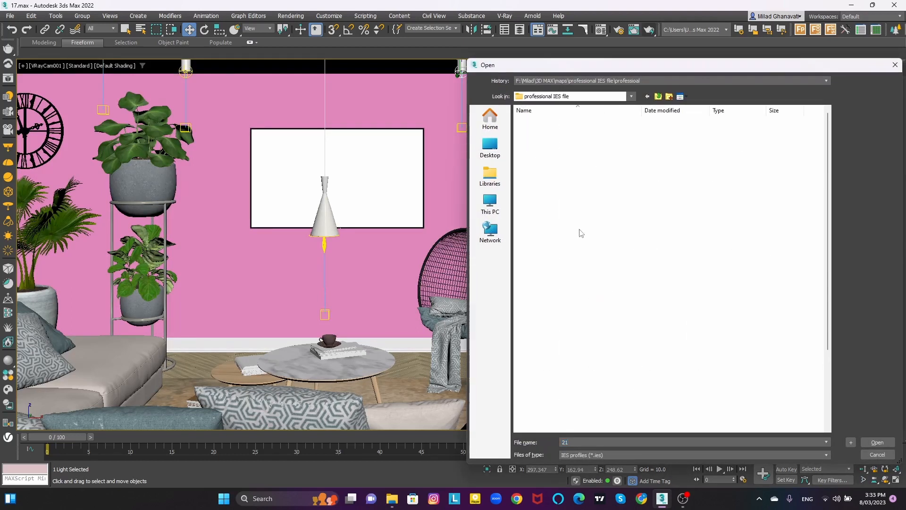
pyautogui.doubleClick(566, 146)
pyautogui.scroll(-5, 573, 245)
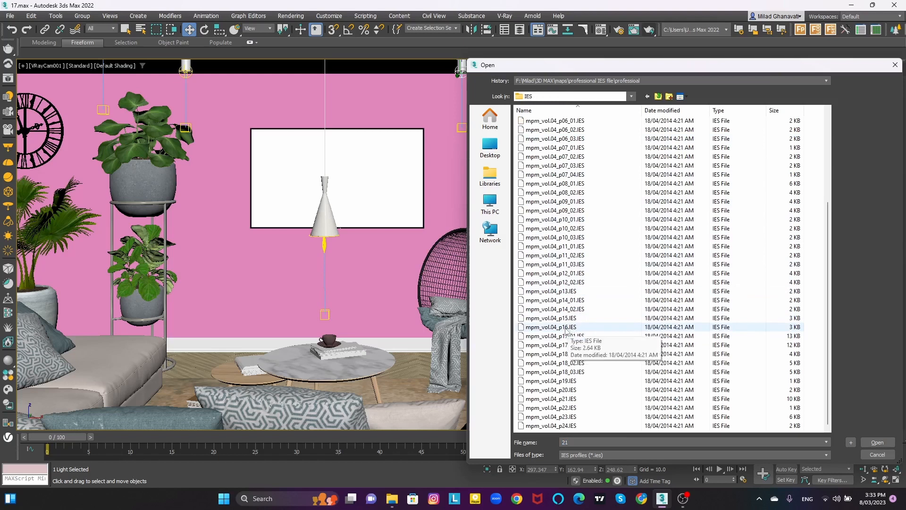
pyautogui.doubleClick(566, 327)
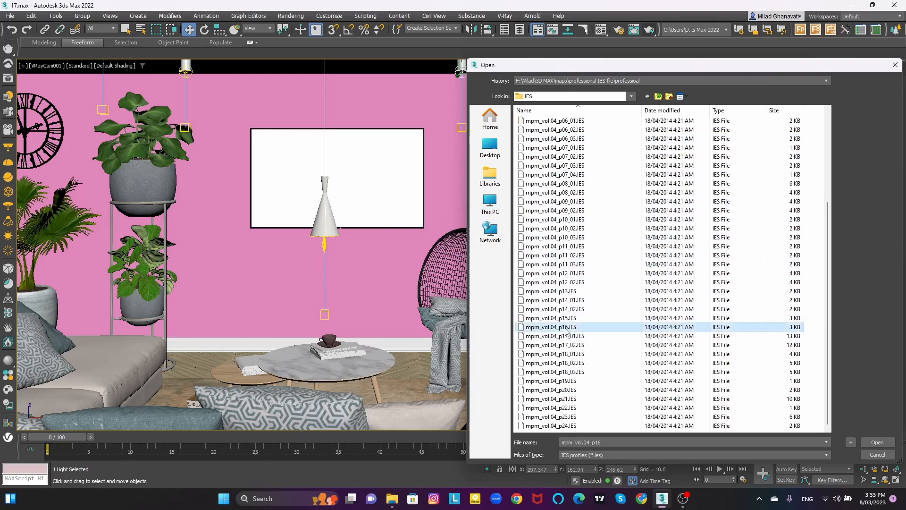
# Step: Give the spotlight IES light a very pale cool white color and set its intensity value to 5000
pyautogui.scroll(-5, 775, 330)
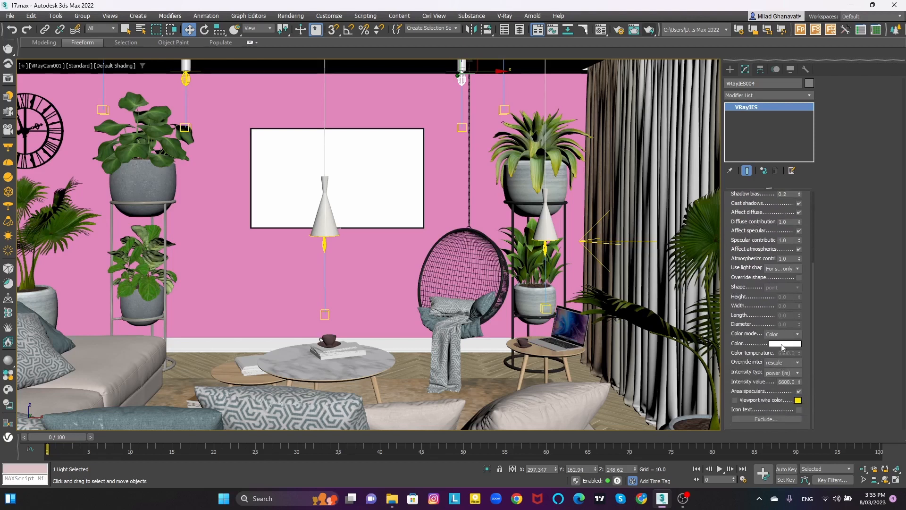
pyautogui.click(782, 345)
pyautogui.moveTo(747, 249); pyautogui.dragTo(744, 251)
pyautogui.click(731, 328)
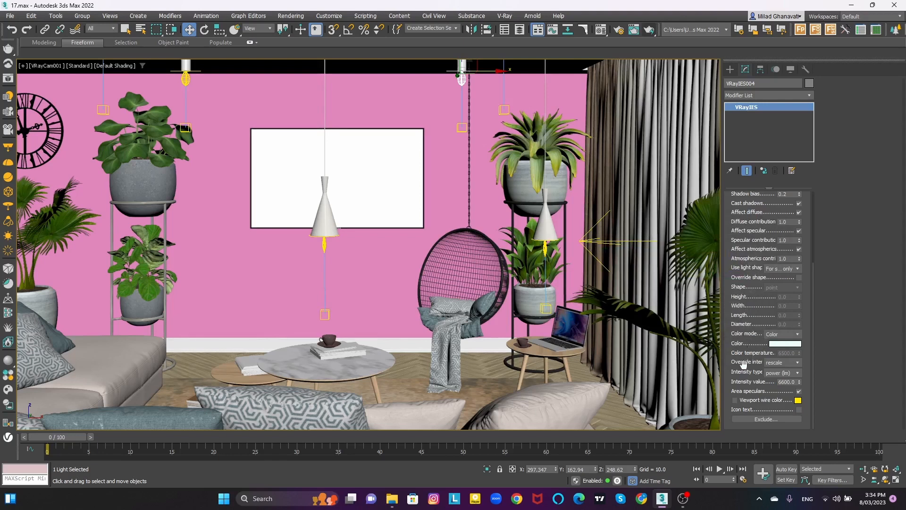
pyautogui.doubleClick(790, 382)
pyautogui.write('5000')
pyautogui.press('Return')
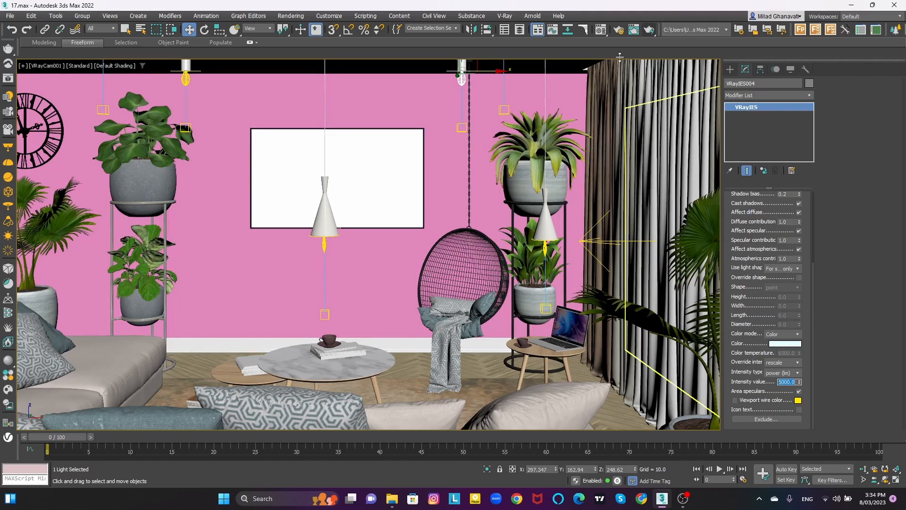
# Step: Render a test of the camera view and set the spotlight IES light's intensity value to 7500
pyautogui.click(648, 31)
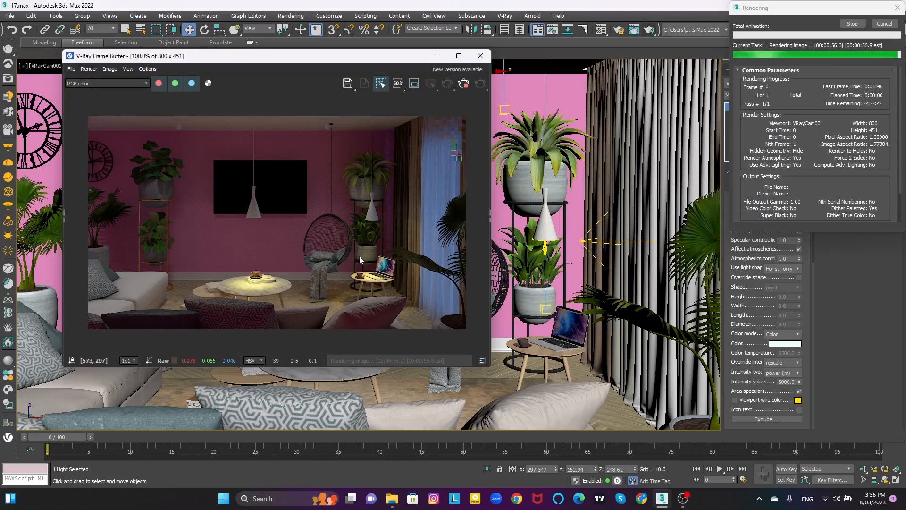
pyautogui.click(481, 55)
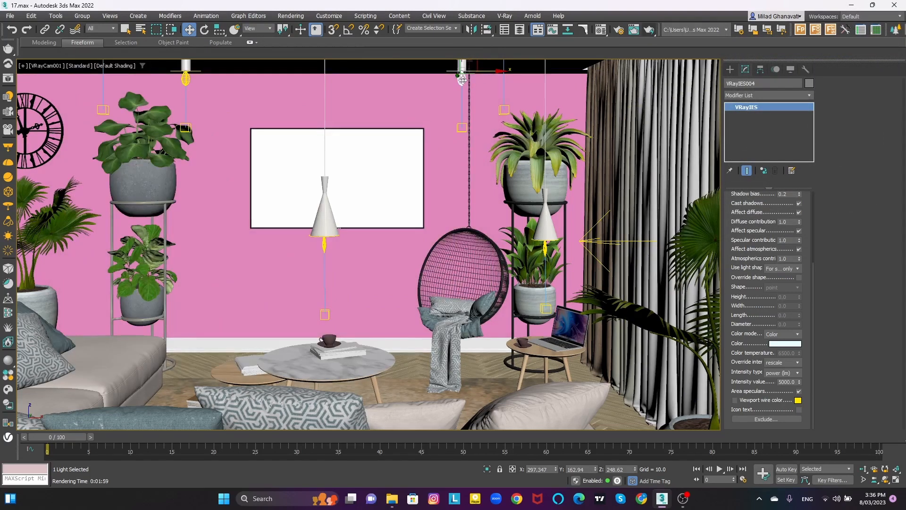
pyautogui.doubleClick(792, 383)
pyautogui.write('7500')
pyautogui.press('Return')
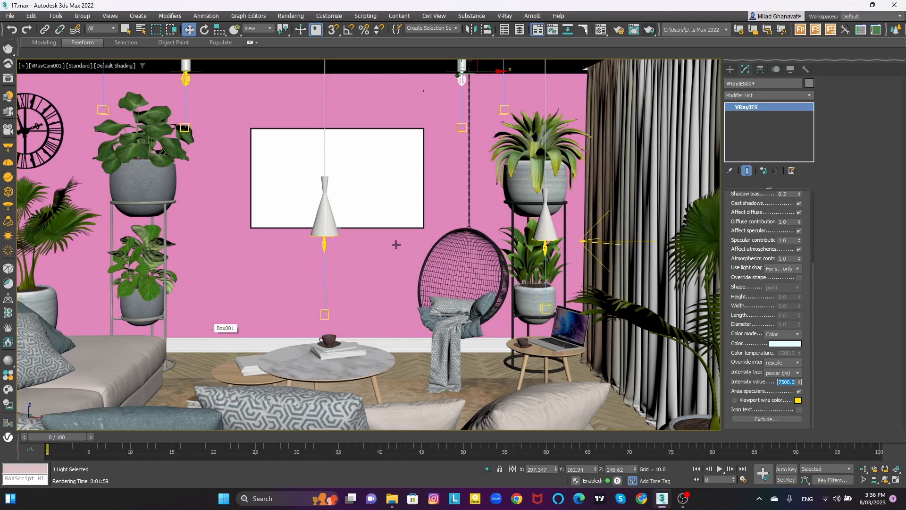
# Step: Open the TV screen's VRayLightMtl and load the football match screenshot as the bitmap of its color map
pyautogui.press('m')
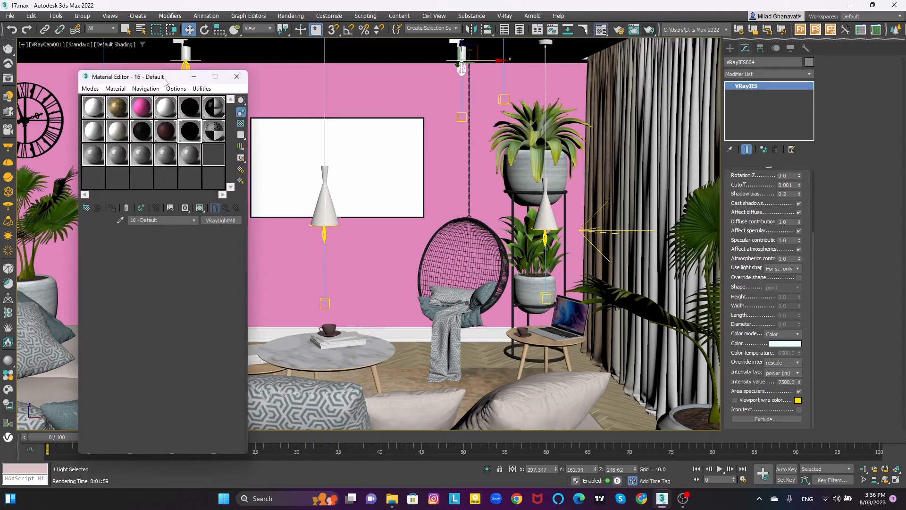
pyautogui.moveTo(142, 76); pyautogui.dragTo(107, 60)
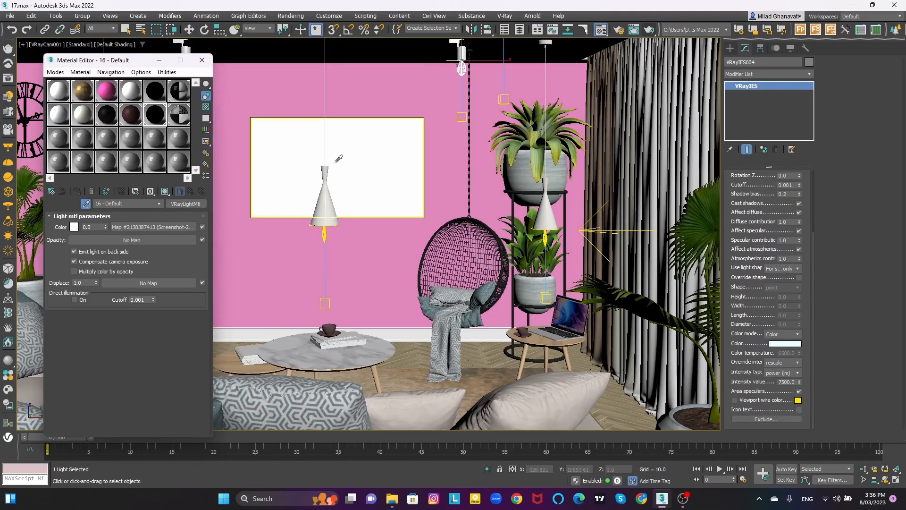
pyautogui.click(125, 229)
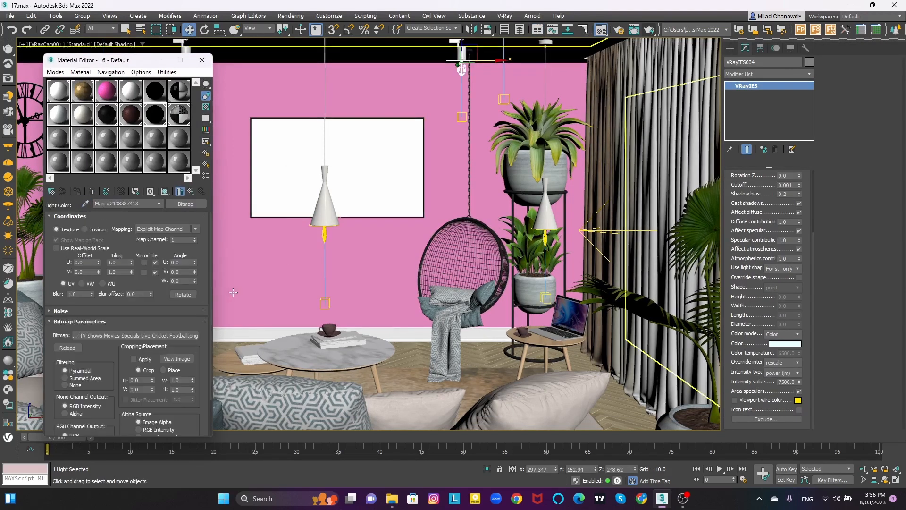
pyautogui.click(178, 336)
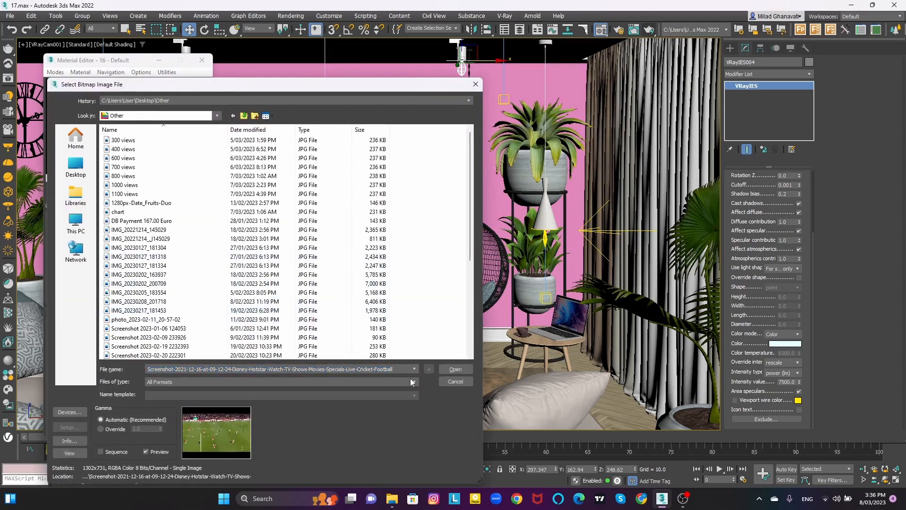
pyautogui.click(456, 370)
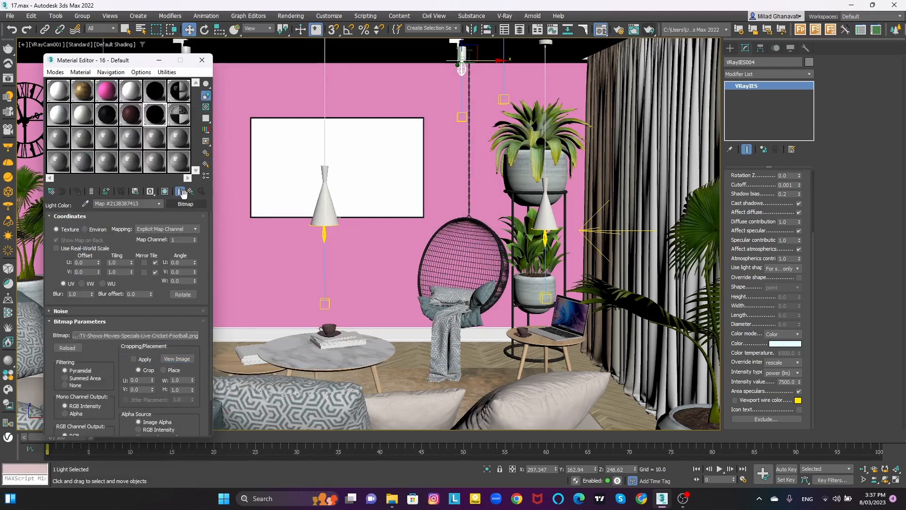
pyautogui.click(182, 191)
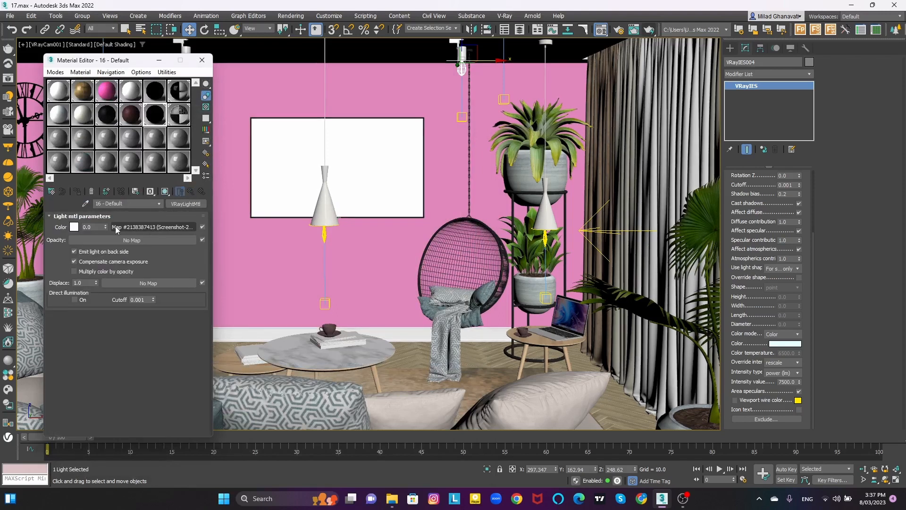
# Step: Set the TV light material's color multiplier to 5.0 and render a test of the camera view
pyautogui.doubleClick(98, 227)
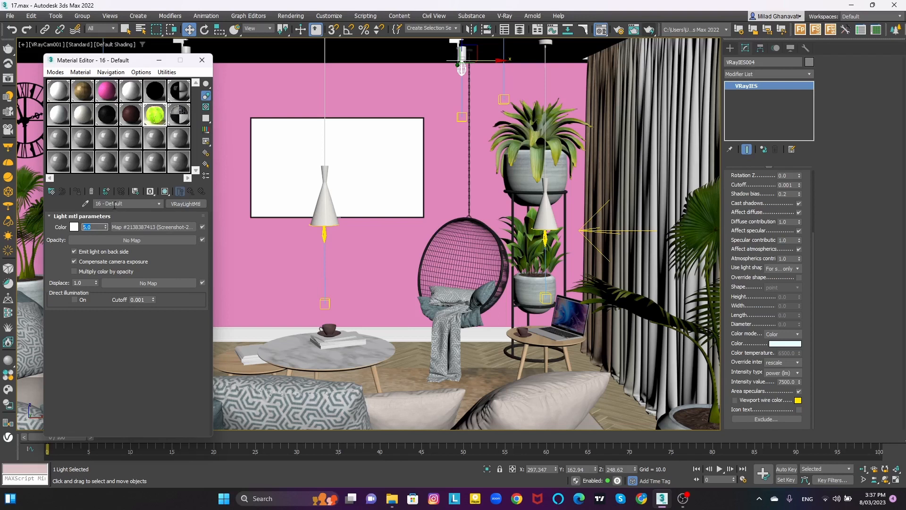
pyautogui.moveTo(198, 60); pyautogui.dragTo(199, 62)
pyautogui.click(199, 62)
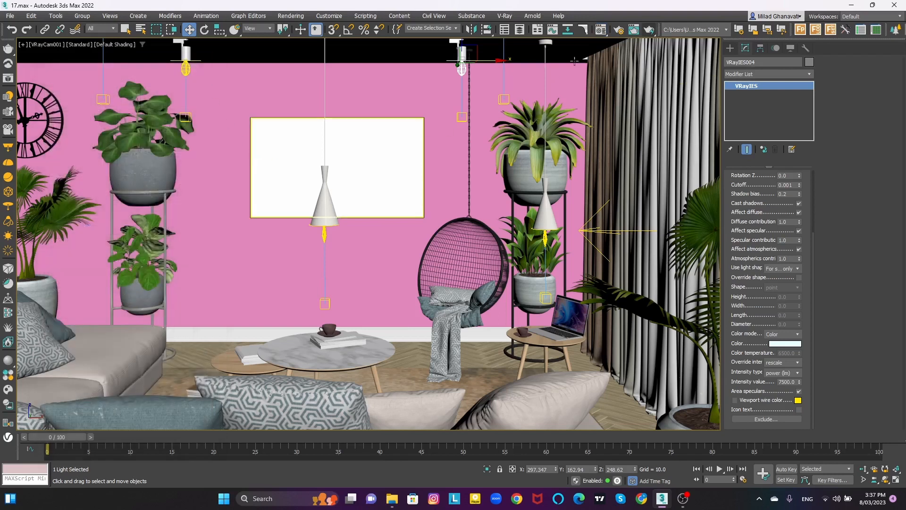
pyautogui.click(649, 29)
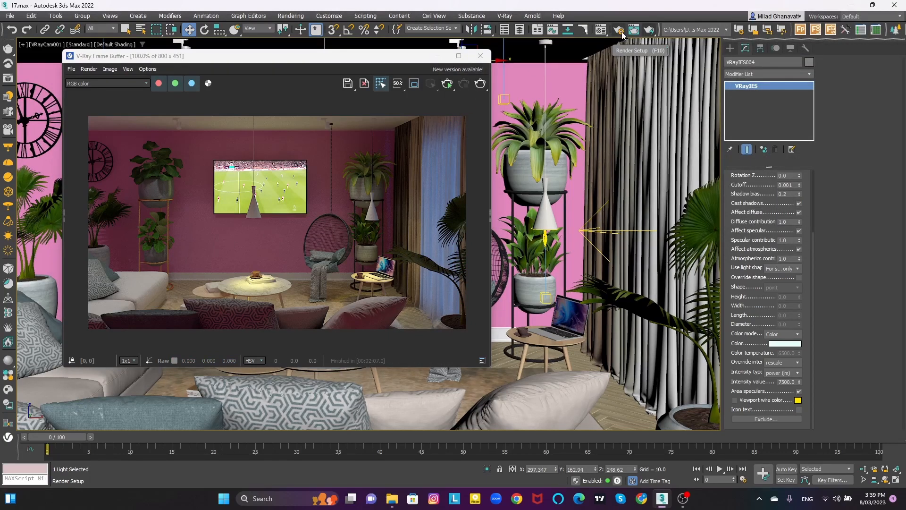
pyautogui.click(481, 56)
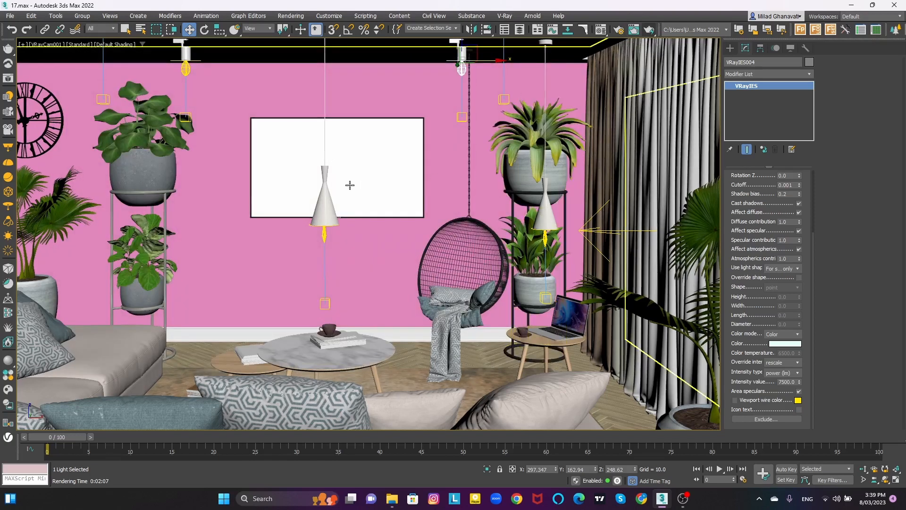
# Step: Try a shutter speed of 200 on VRayCam001, return it to 15, and select the TV screen
pyautogui.press('h')
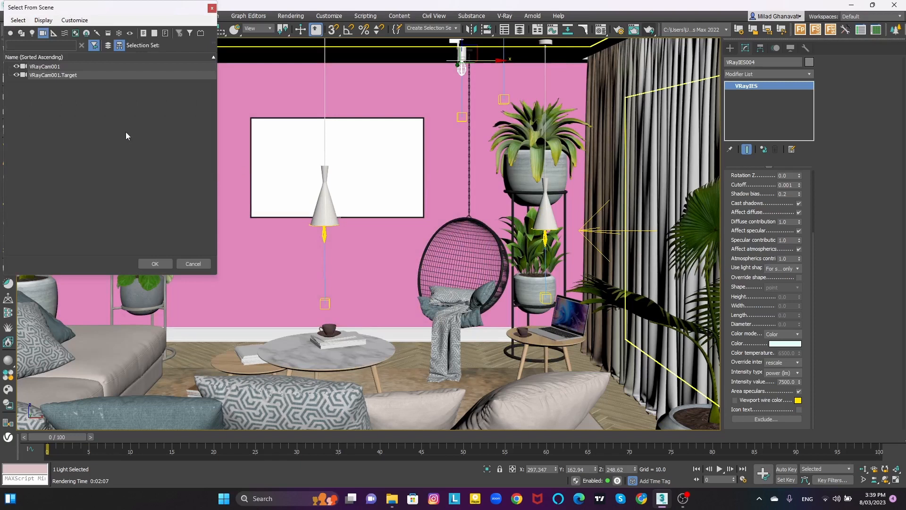
pyautogui.doubleClick(78, 68)
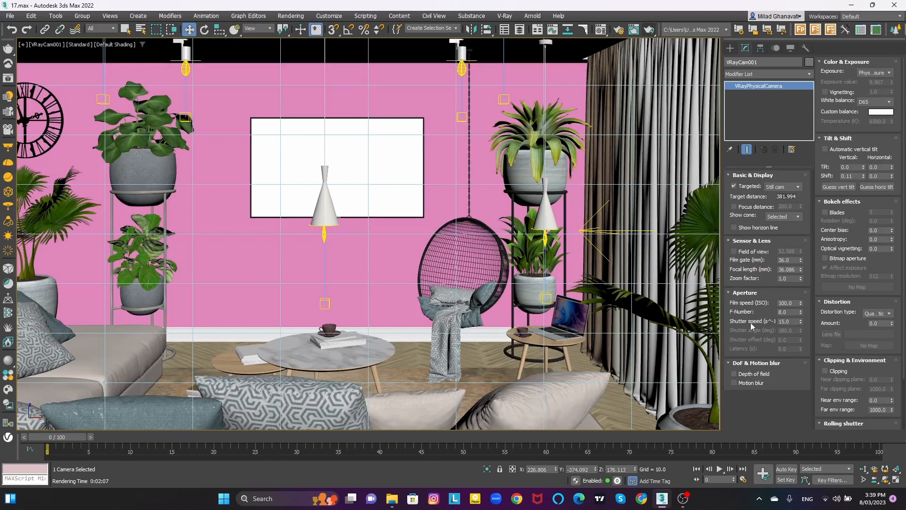
pyautogui.doubleClick(792, 323)
pyautogui.write('200')
pyautogui.press('Return')
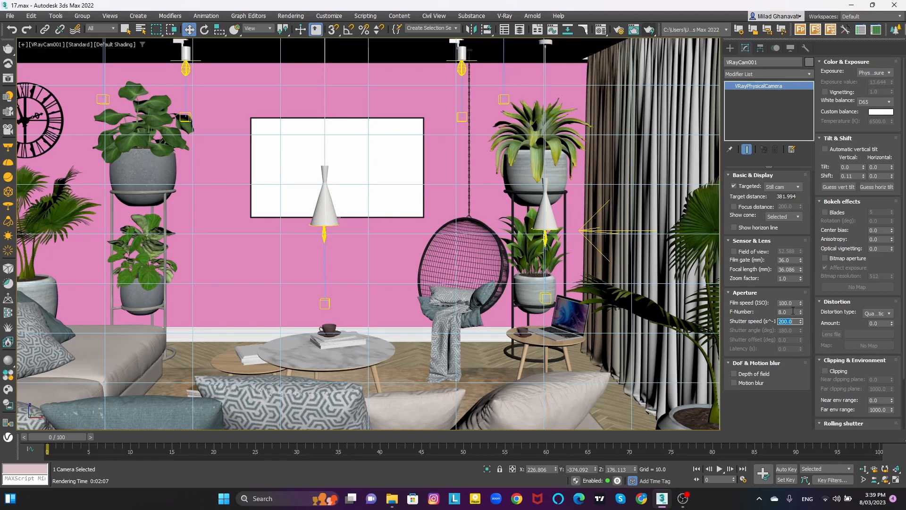
pyautogui.write('15')
pyautogui.press('Return')
pyautogui.click(746, 280)
pyautogui.click(374, 176)
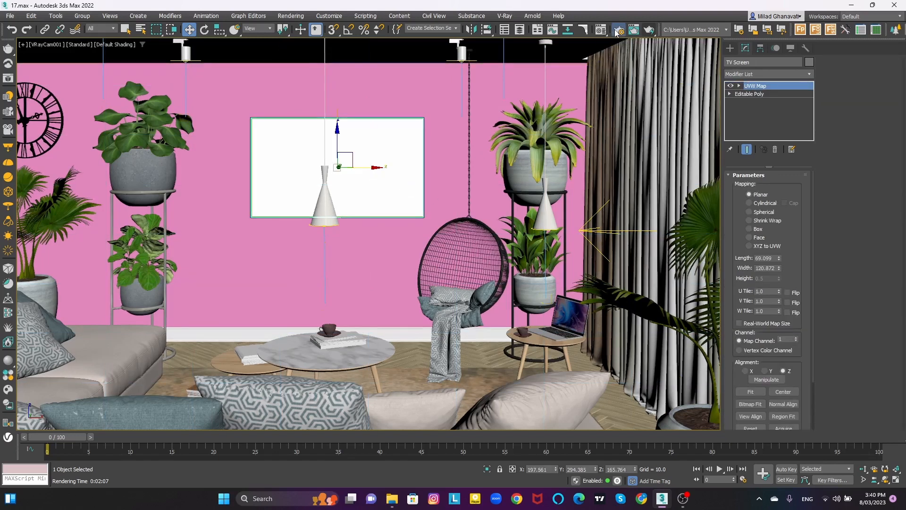
# Step: Set the irradiance map to the Medium preset with 50 subdivs and 30 interpolation samples, and the light cache subdivs to 2000
pyautogui.press('F10')
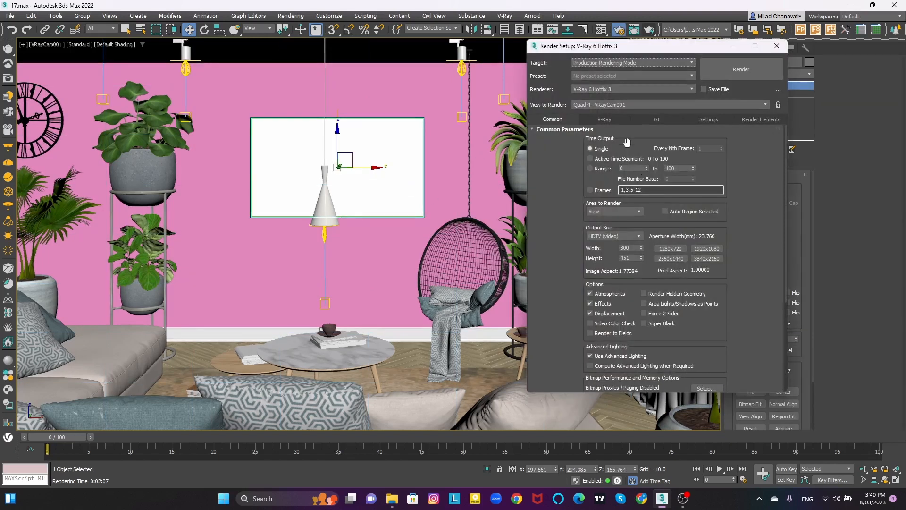
pyautogui.click(655, 119)
pyautogui.click(637, 177)
pyautogui.click(656, 189)
pyautogui.click(635, 216)
pyautogui.doubleClick(709, 200)
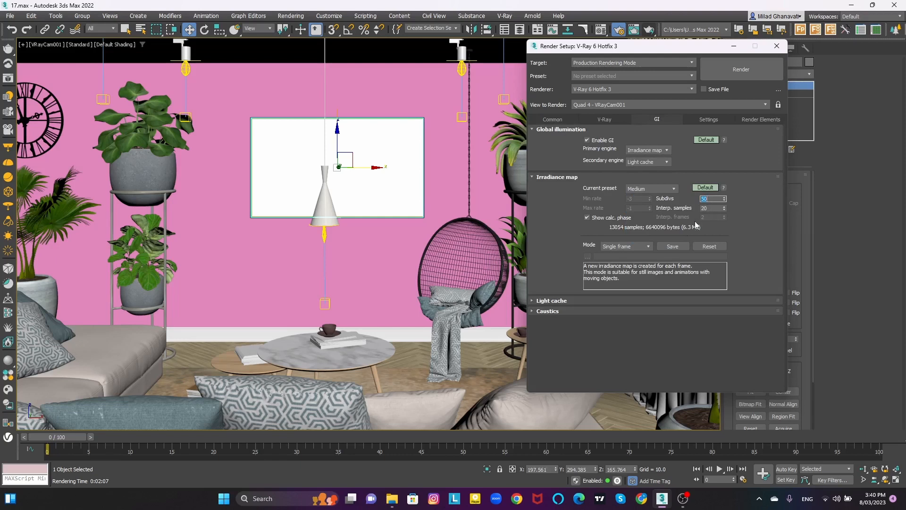
pyautogui.press('Tab')
pyautogui.write('3')
pyautogui.click(580, 301)
pyautogui.doubleClick(641, 308)
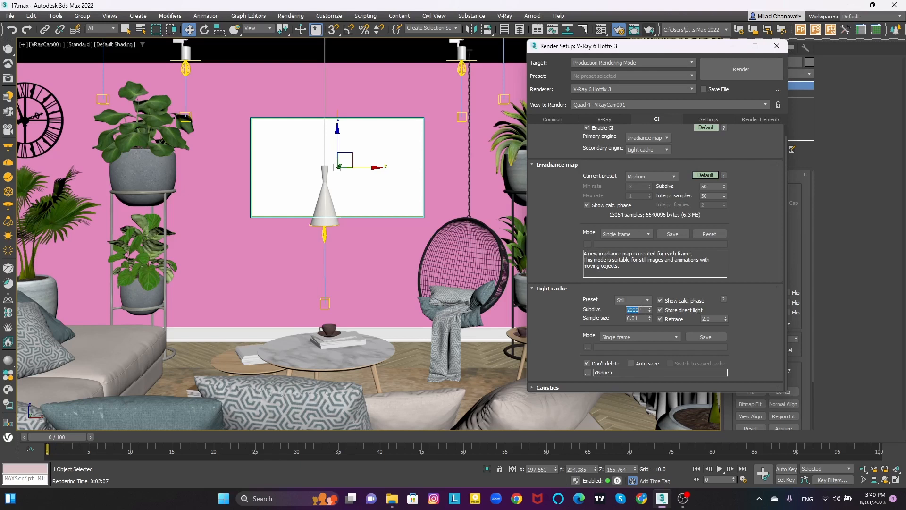
pyautogui.click(575, 311)
# Step: Set the bucket image sampler to min subdivs 4, max subdivs 24 and noise threshold 0.003, and check the image filter
pyautogui.click(603, 118)
pyautogui.click(632, 249)
pyautogui.doubleClick(628, 240)
pyautogui.doubleClick(634, 258)
pyautogui.write('.003')
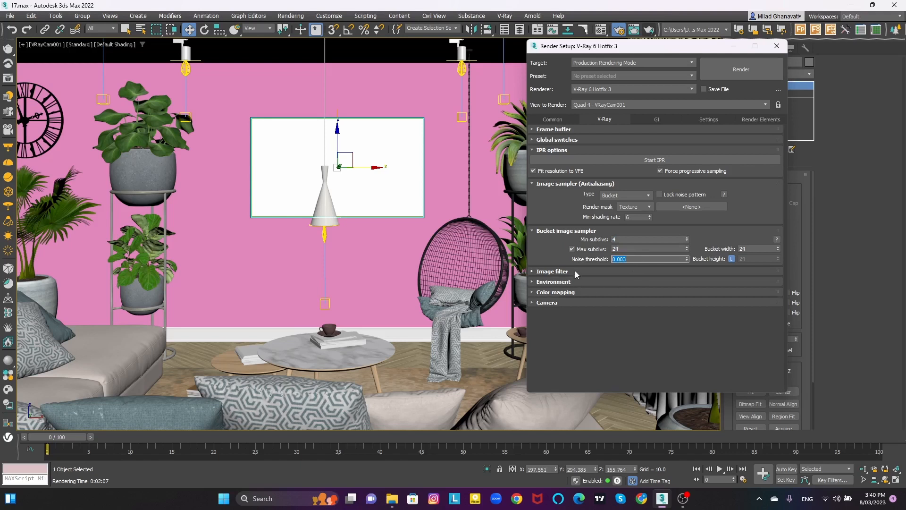
pyautogui.click(575, 272)
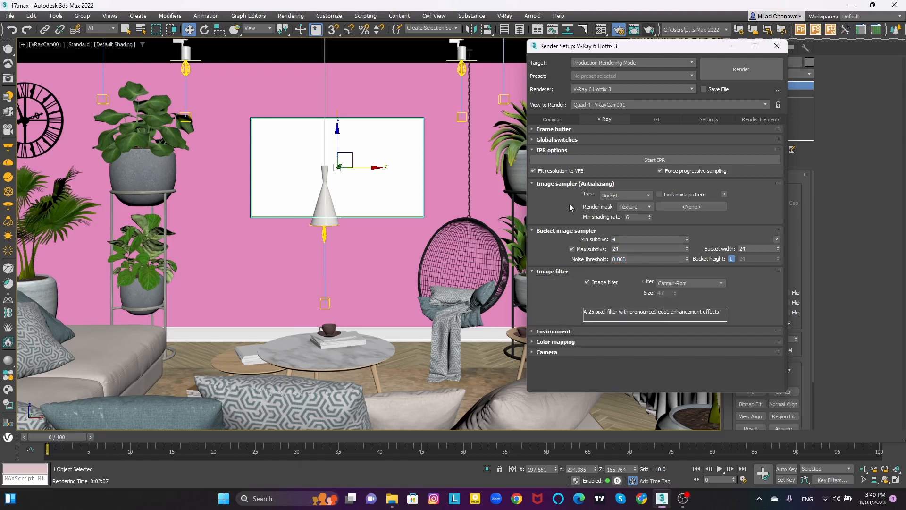
# Step: Set the output size to 1920x1080 and start the final render of VRayCam001
pyautogui.click(553, 119)
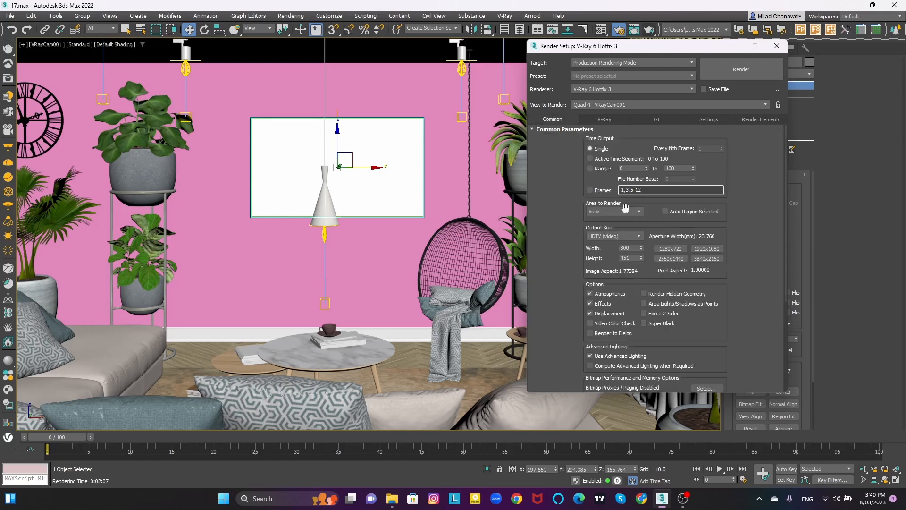
pyautogui.click(699, 254)
pyautogui.click(734, 76)
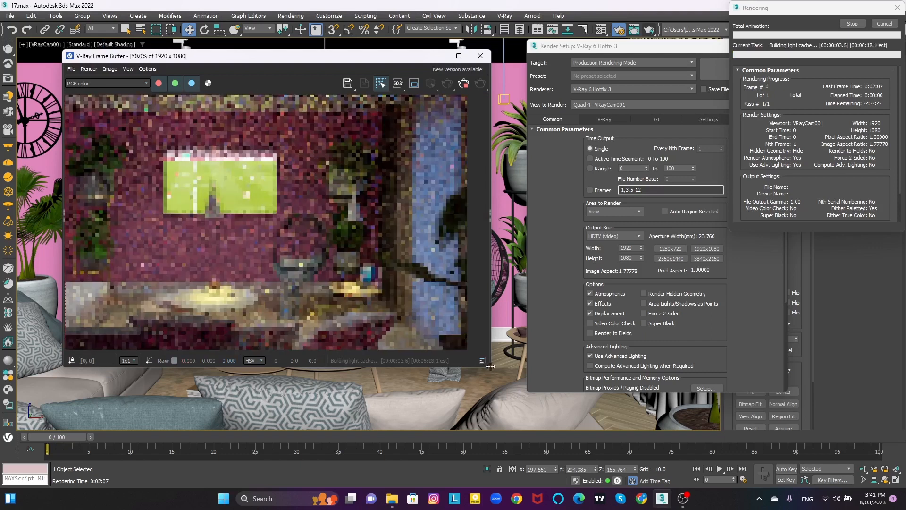
# Step: Enlarge the frame buffer window and examine the render of the TV wall and tables as it calculates
pyautogui.moveTo(490, 367); pyautogui.dragTo(761, 450)
pyautogui.scroll(1, 547, 347)
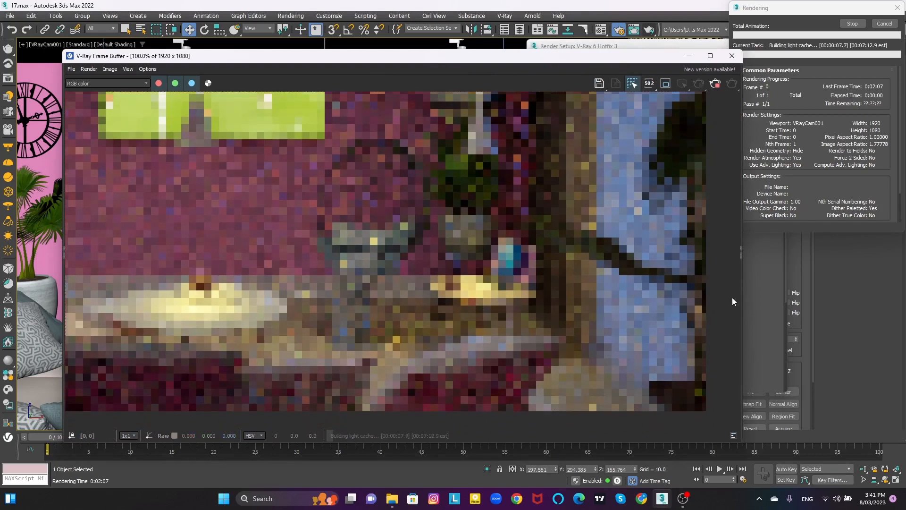
pyautogui.moveTo(742, 296); pyautogui.dragTo(848, 290)
pyautogui.moveTo(545, 286); pyautogui.dragTo(582, 321, button='middle')
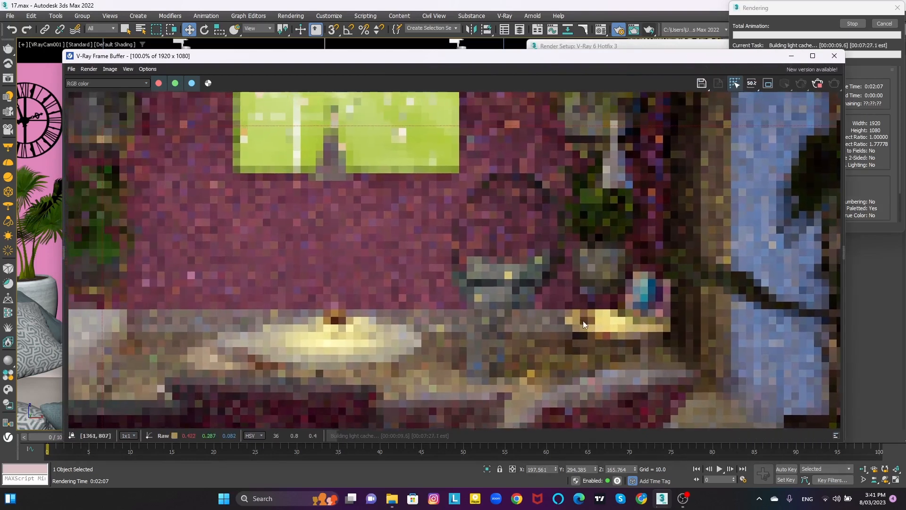
pyautogui.scroll(-1, 419, 259)
pyautogui.scroll(1, 418, 259)
pyautogui.moveTo(424, 253); pyautogui.dragTo(426, 264, button='middle')
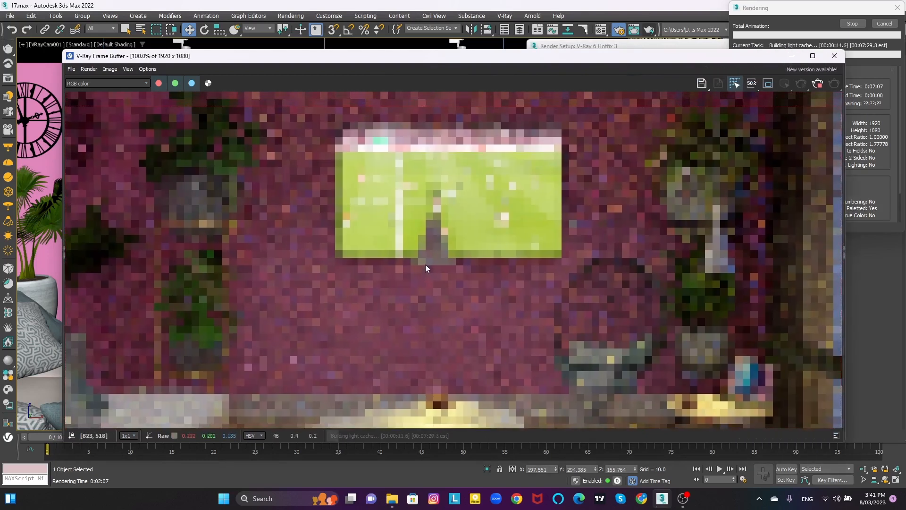
pyautogui.scroll(-1, 425, 264)
pyautogui.moveTo(374, 59); pyautogui.dragTo(311, 14)
pyautogui.moveTo(784, 394); pyautogui.dragTo(674, 361)
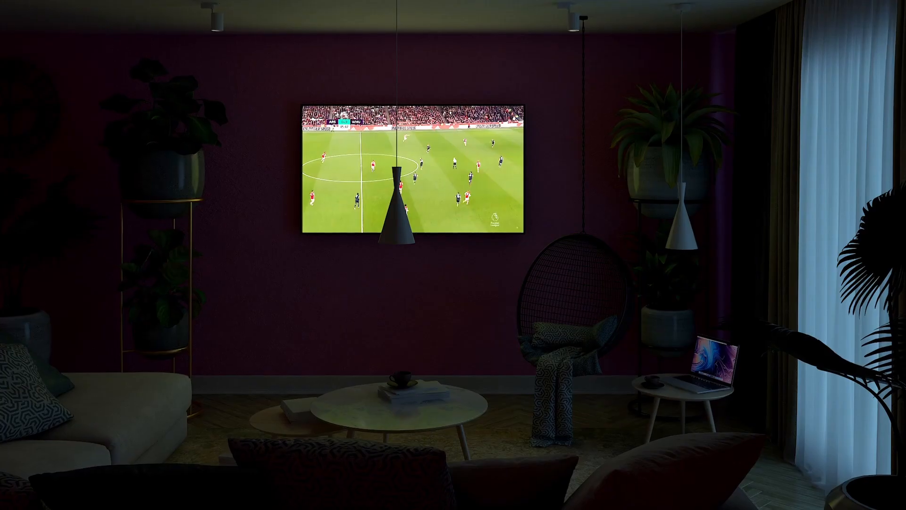